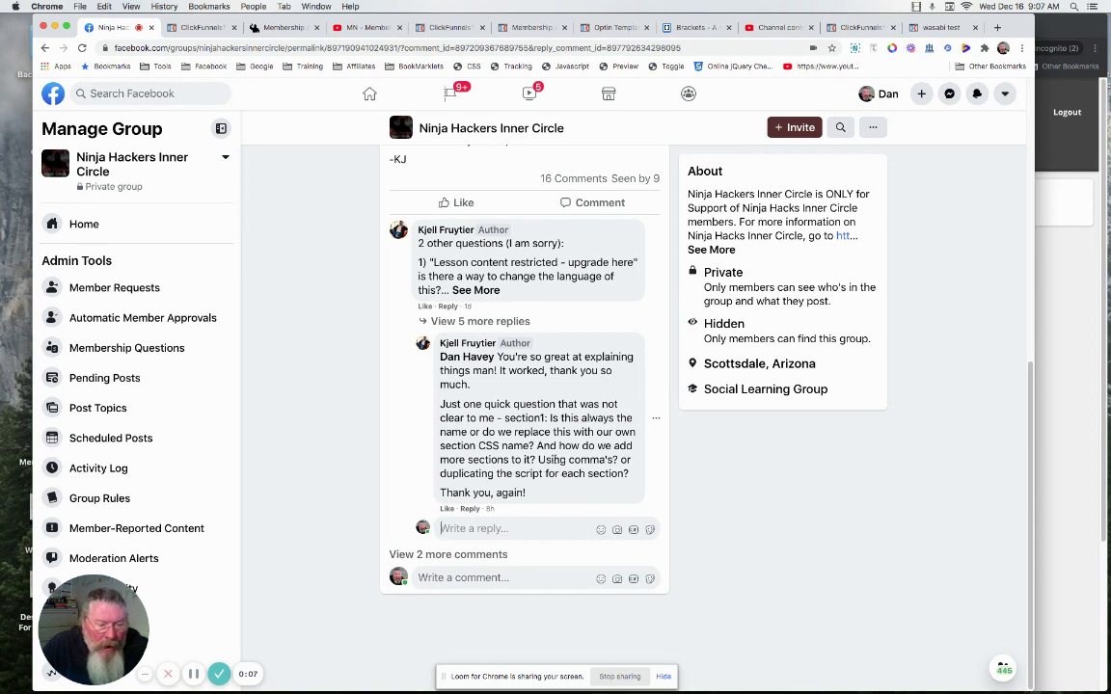
left_click_drag(97, 588, 111, 106)
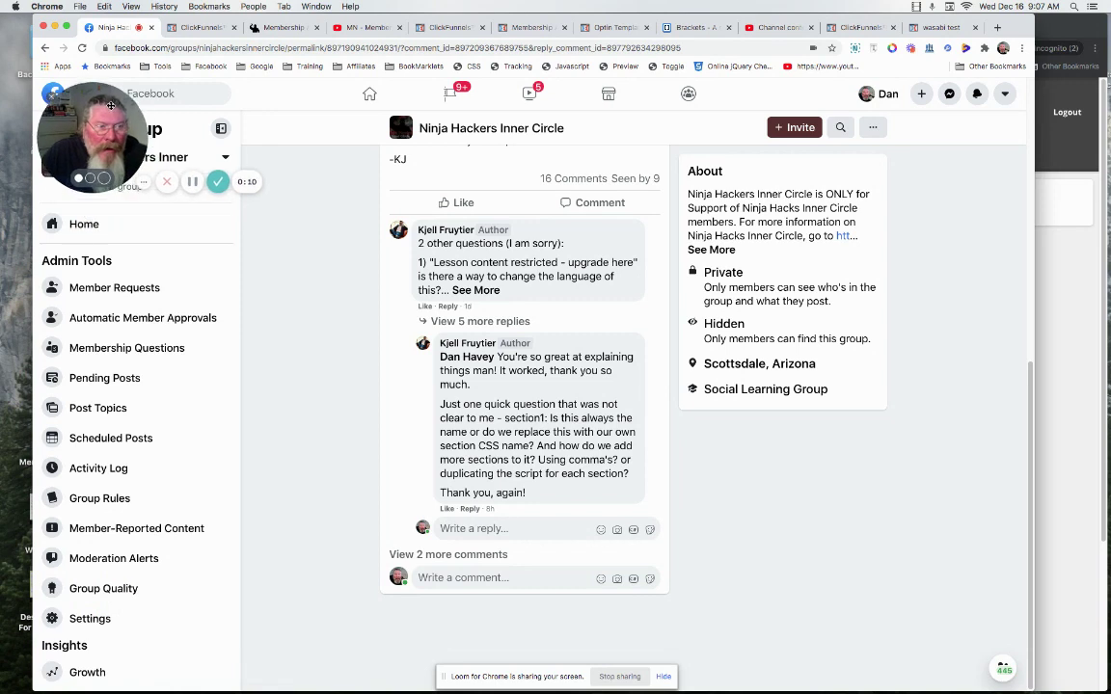
Switch to the live wasabi test member page and inspect the class names of the section1, section2 and section3 lesson lists
left_click(1060, 303)
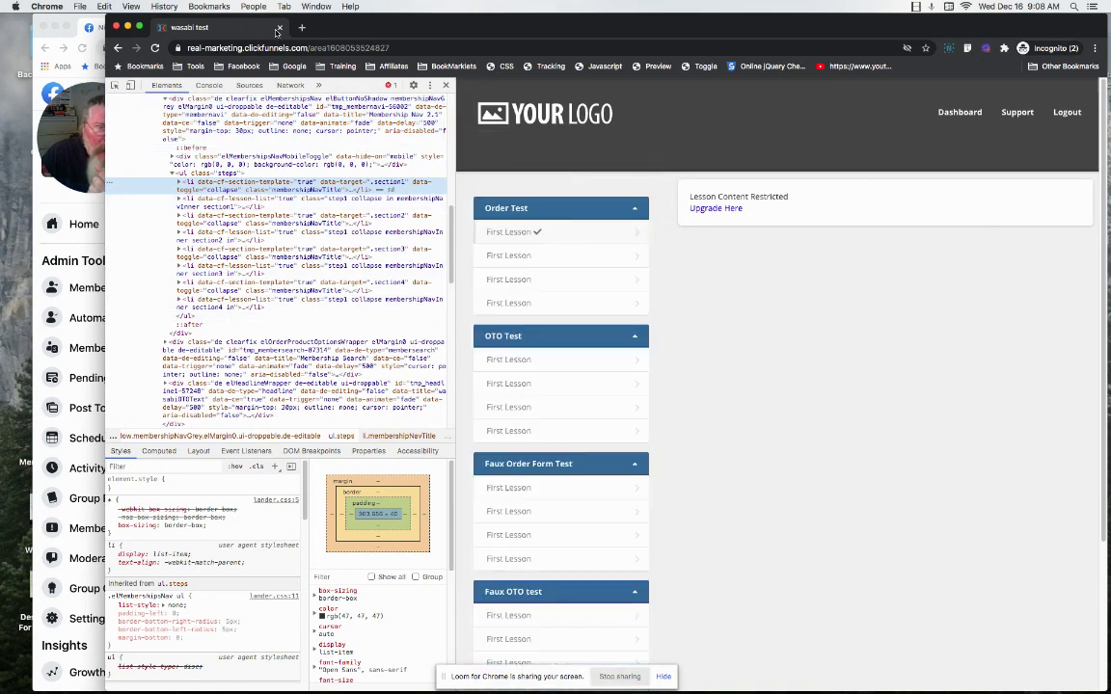
left_click_drag(350, 26, 391, 26)
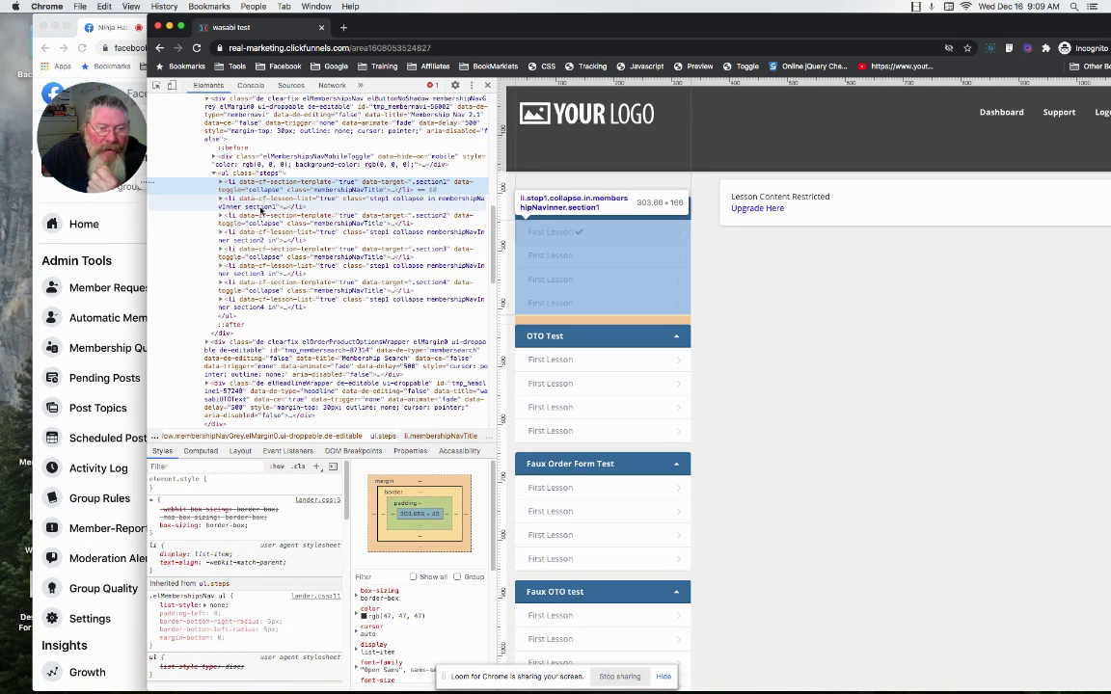
left_click(379, 200)
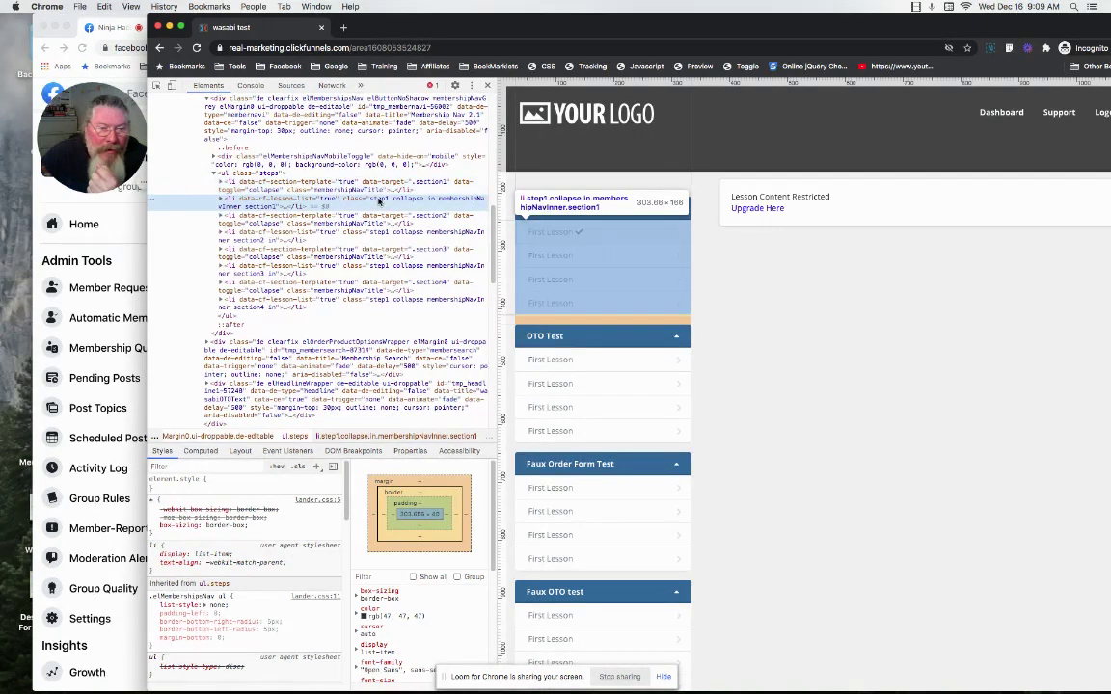
double_click(379, 200)
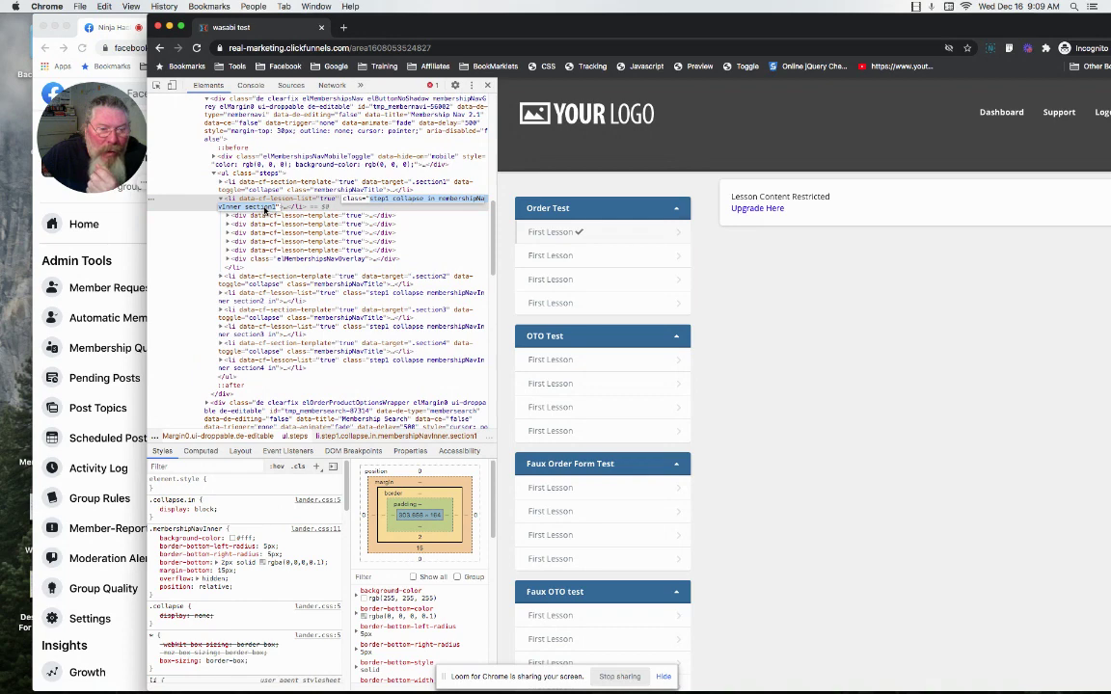
left_click(260, 302)
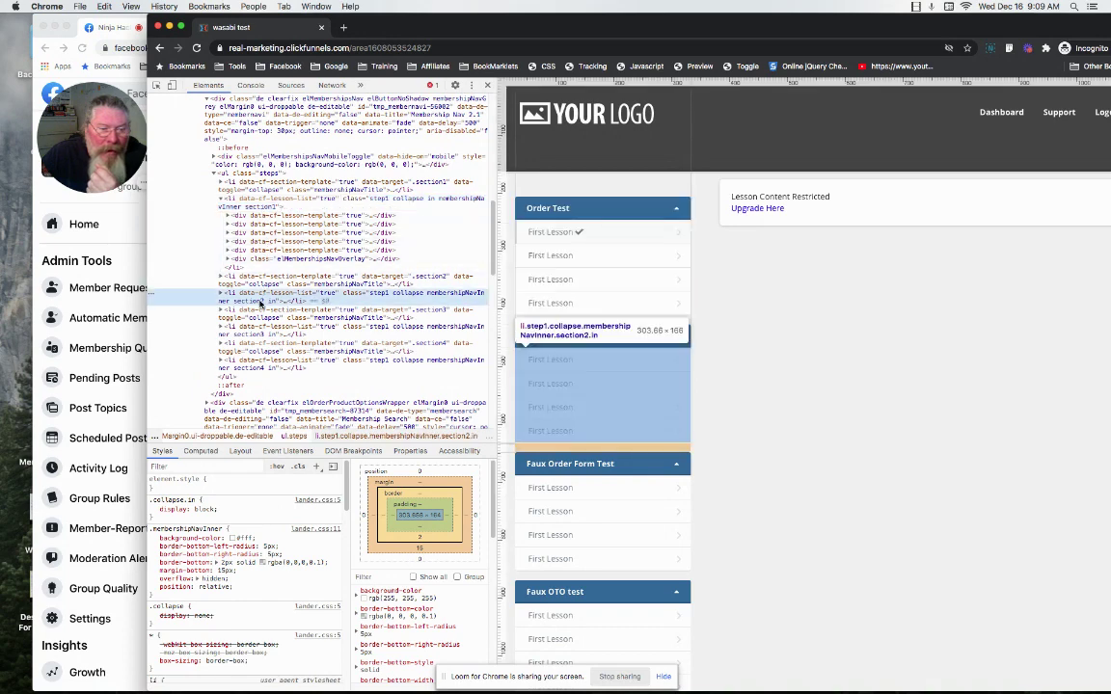
double_click(260, 301)
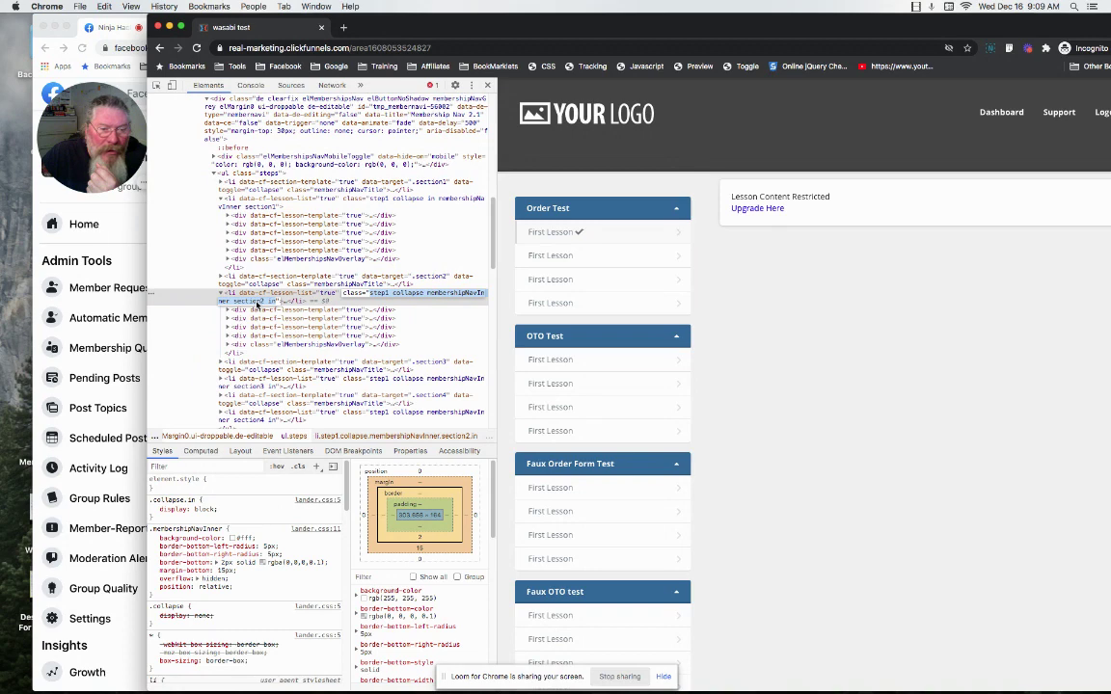
scroll(259, 319, "down", 1)
left_click(258, 372)
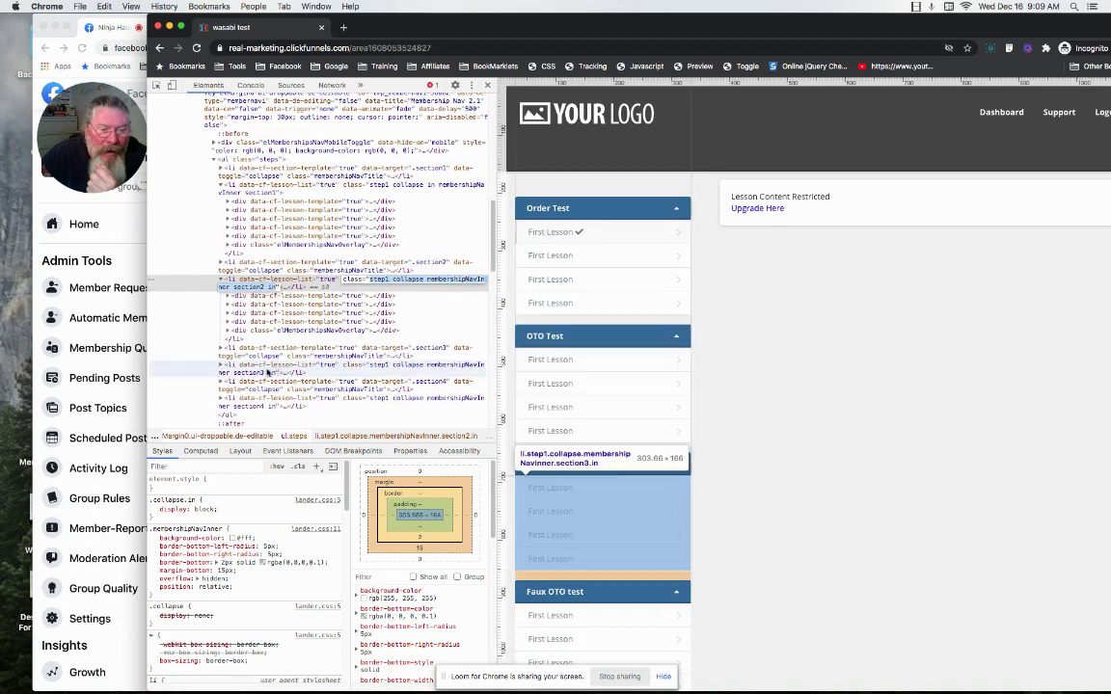
double_click(258, 374)
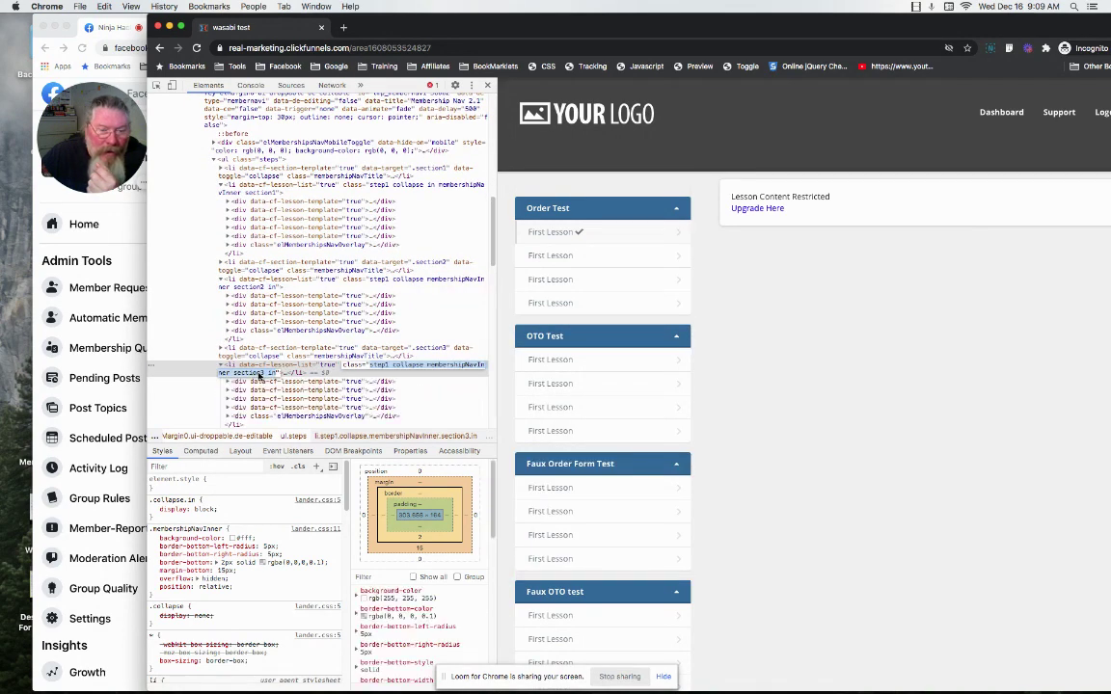
Compare the .section1 selector in the wasabi test editor's footer tracking code with the lesson list classes on the live page
left_click(140, 236)
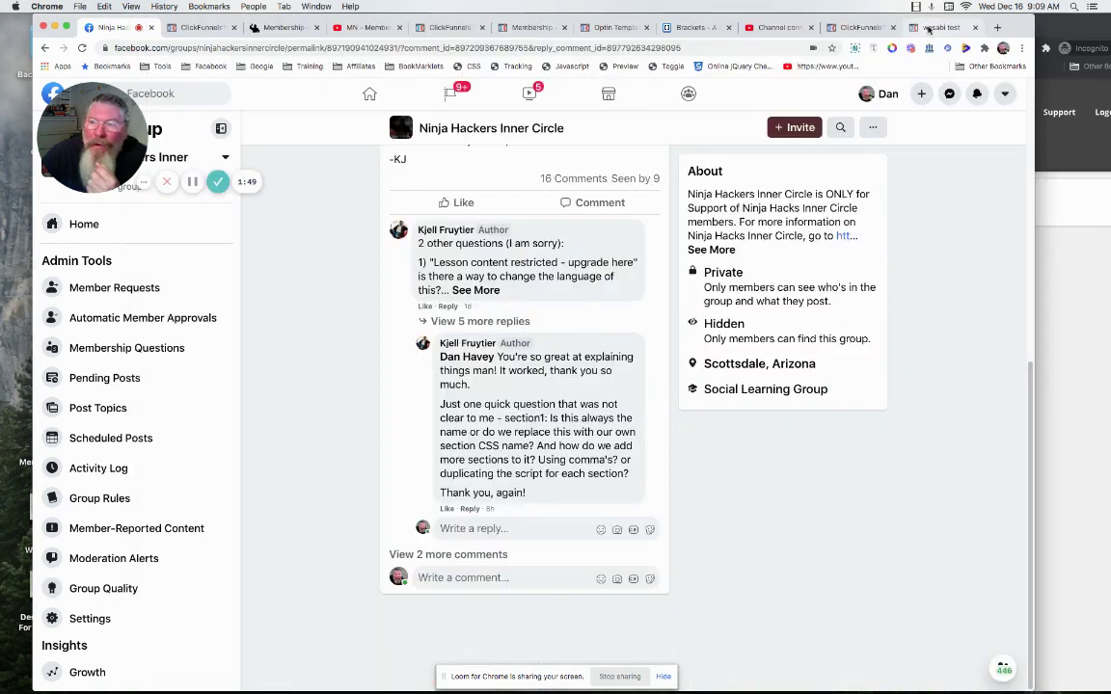
left_click(928, 28)
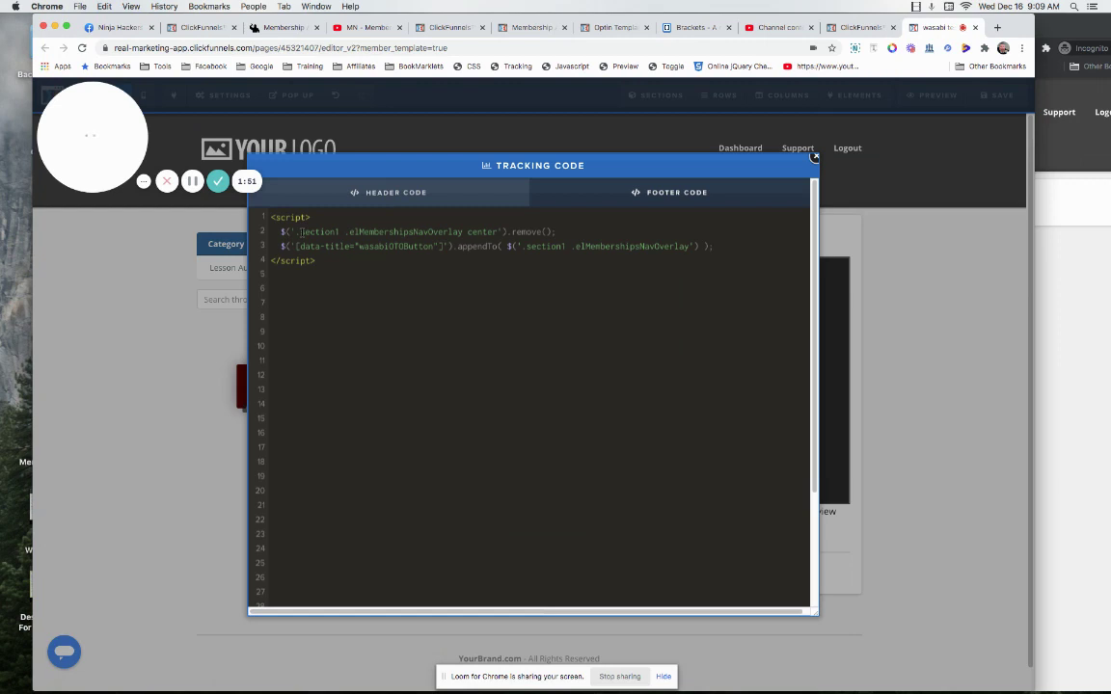
left_click_drag(294, 233, 339, 232)
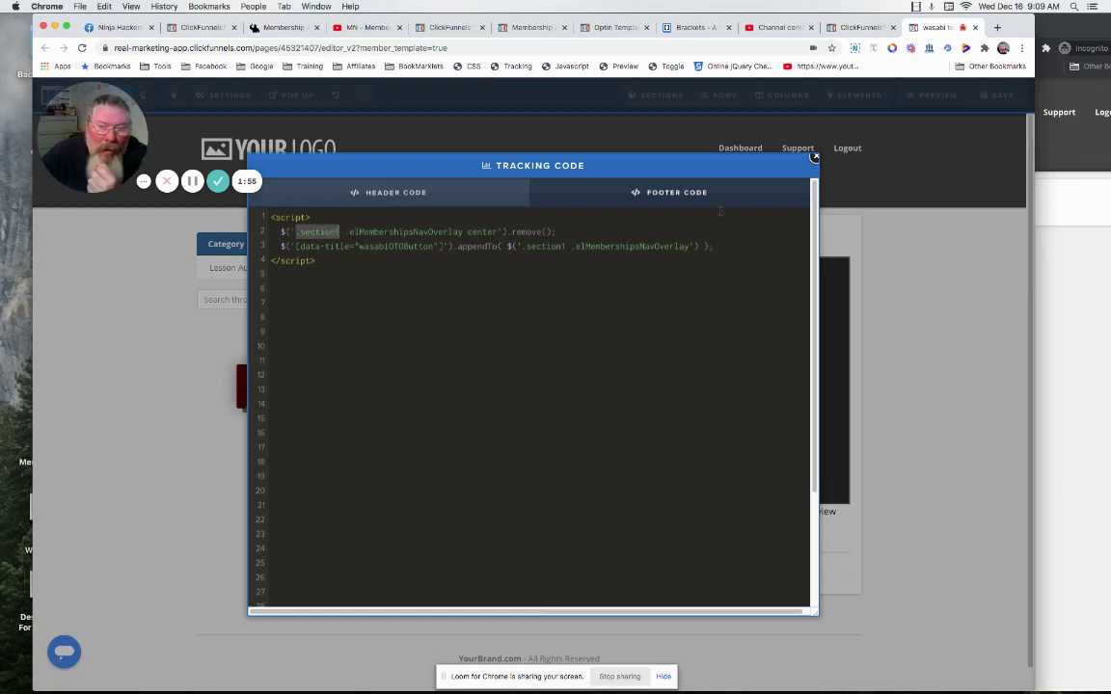
left_click(1053, 205)
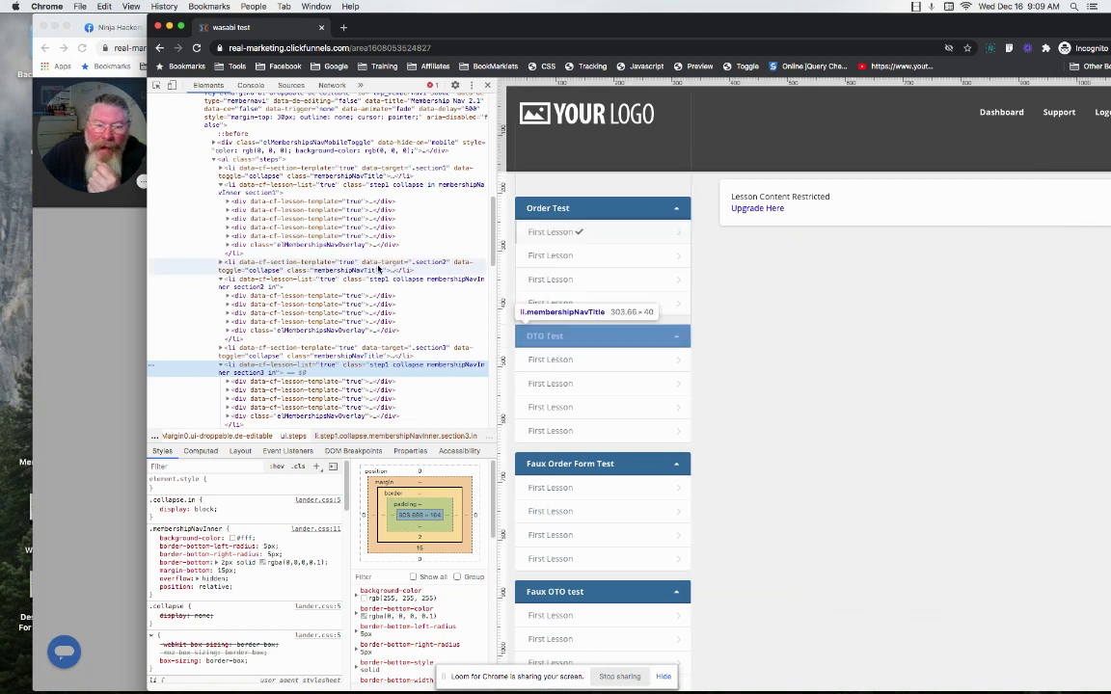
left_click(261, 193)
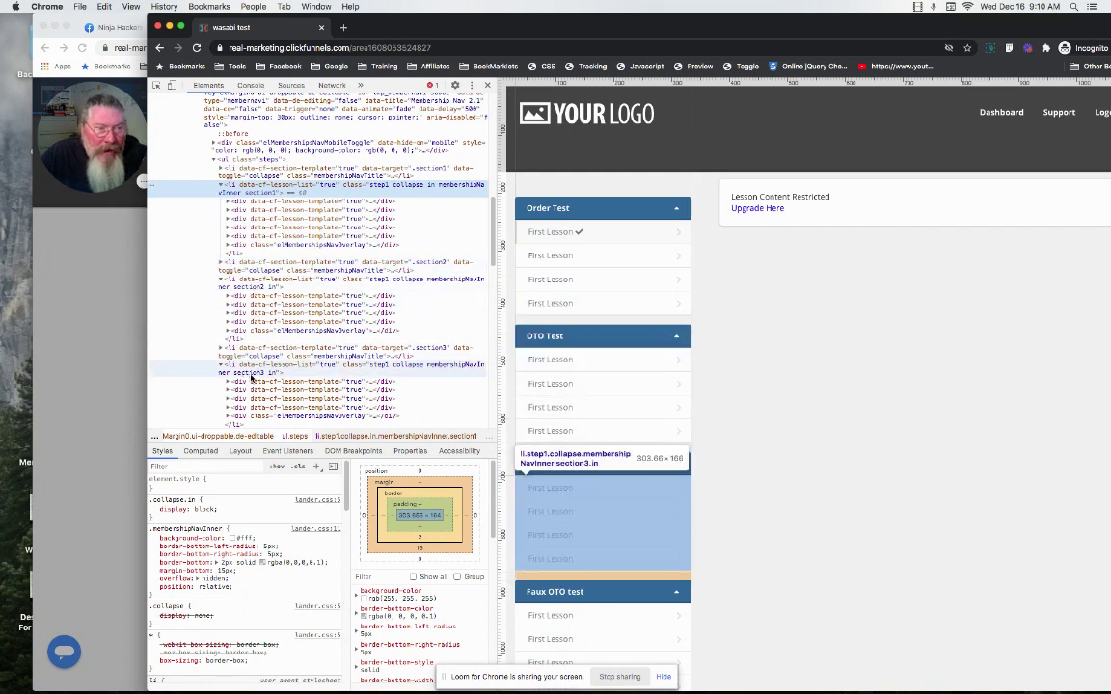
left_click(93, 275)
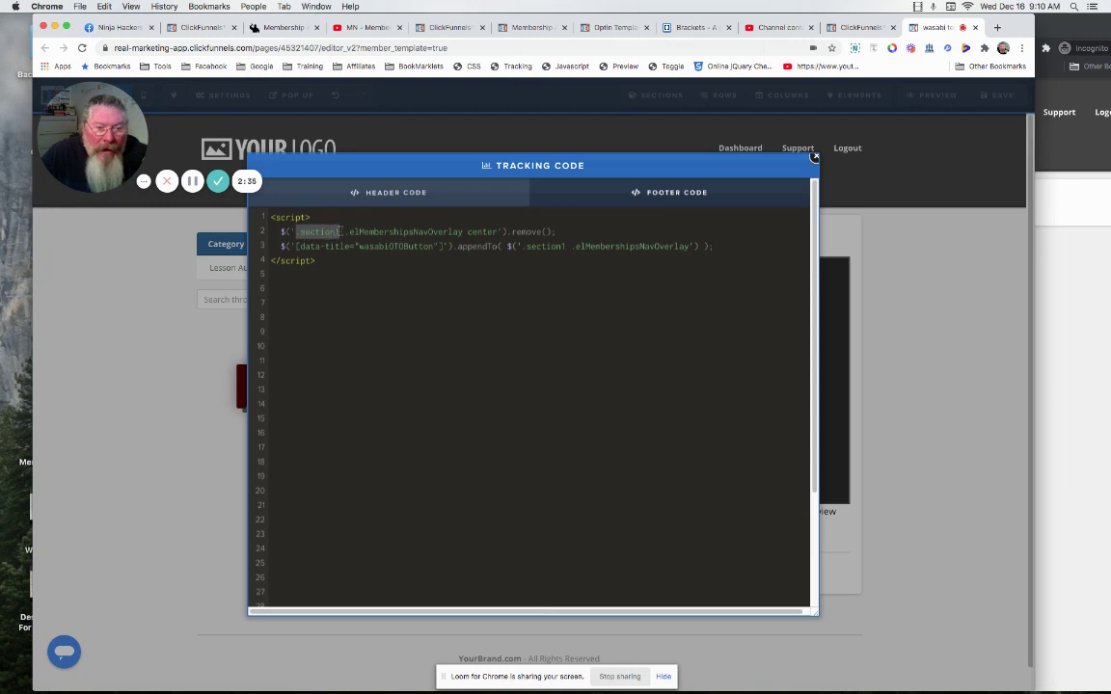
left_click_drag(339, 233, 295, 233)
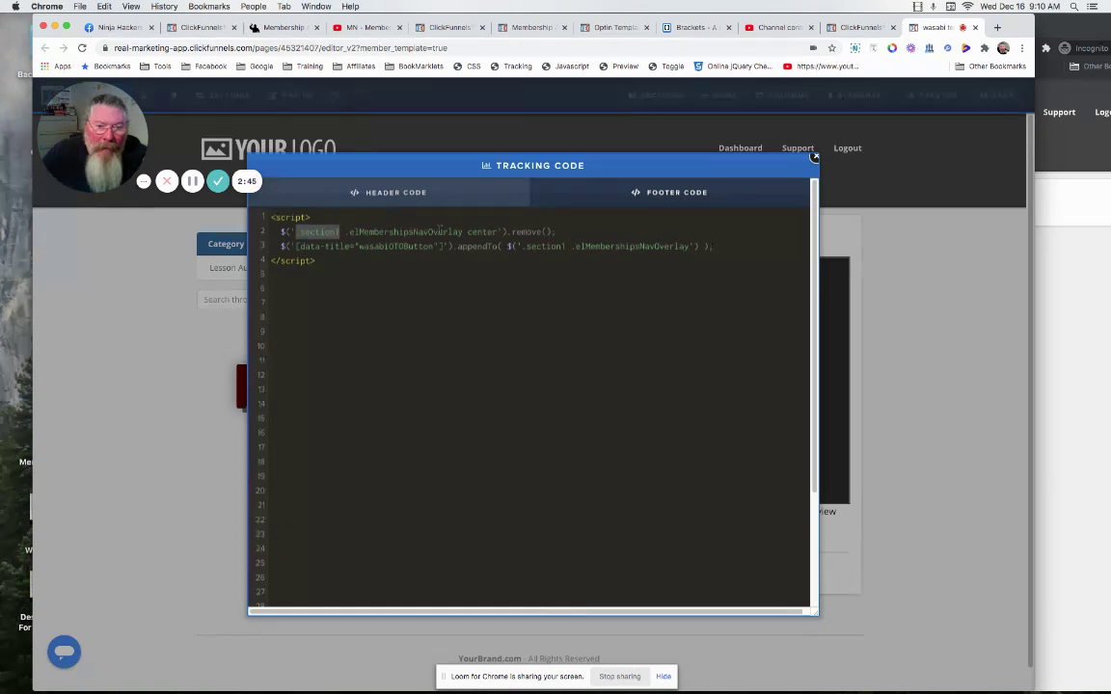
Check the Access Restricted overlays on the live page's sections and inspect the elMembershipsNavOverlay element inside section1
key("super+grave")
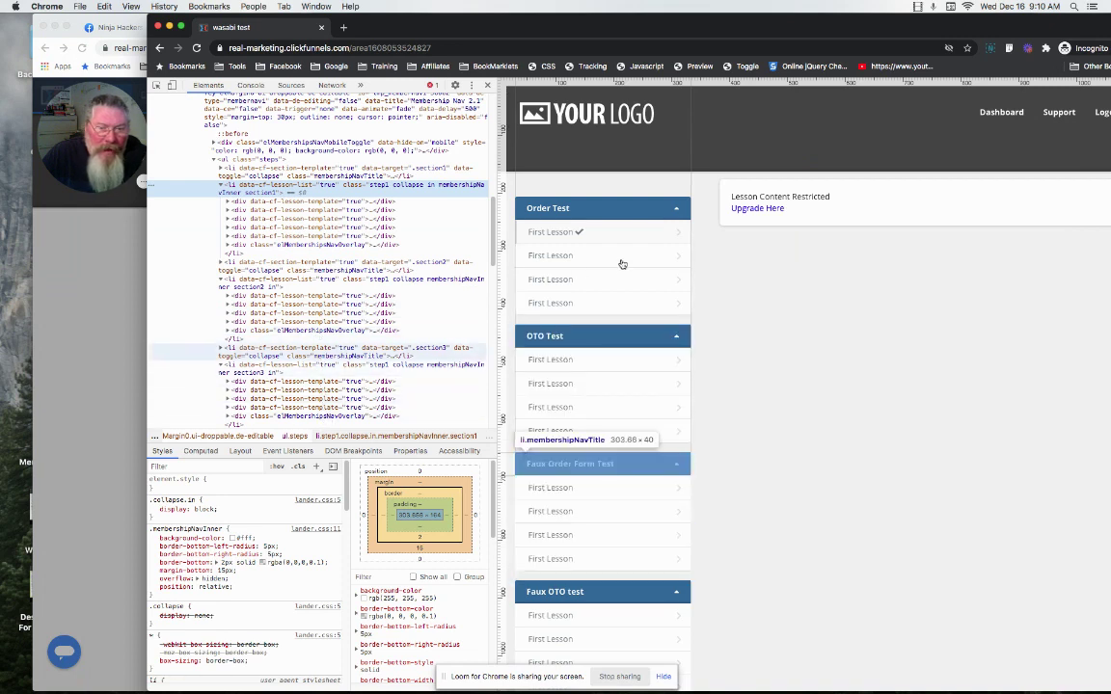
mouse_move(623, 266)
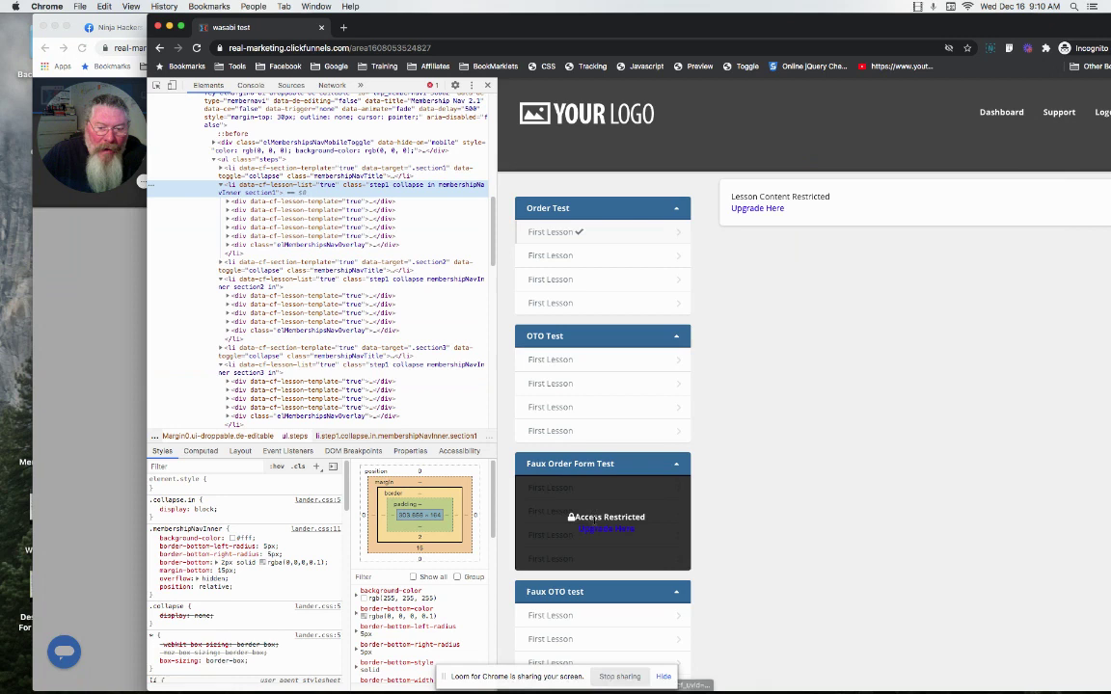
mouse_move(601, 321)
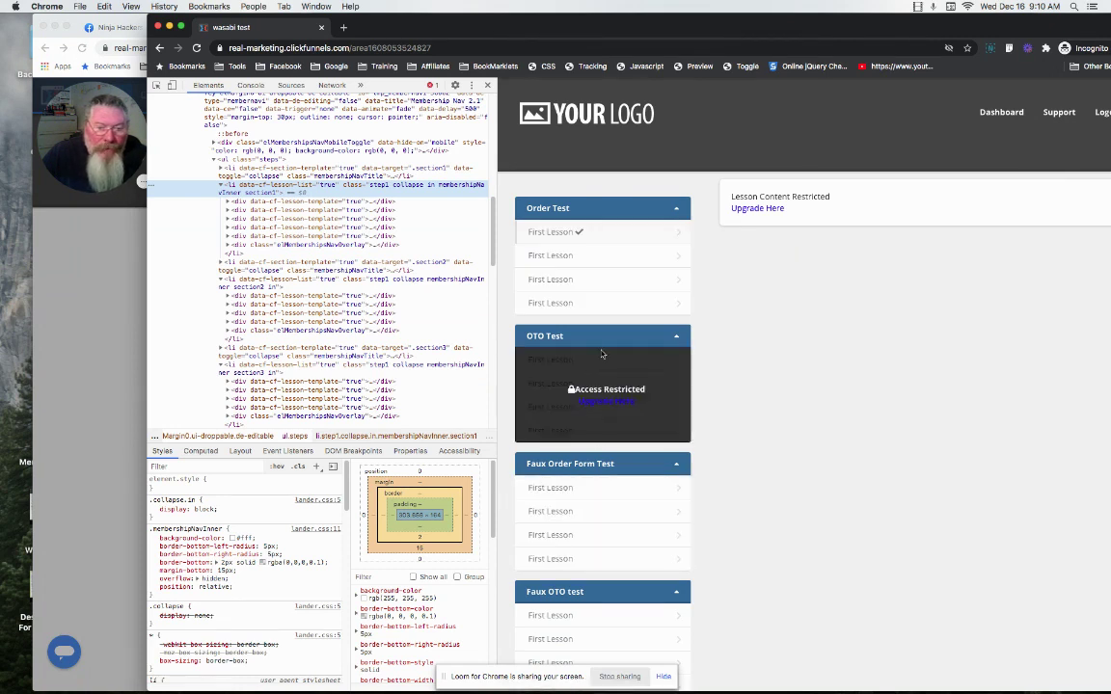
double_click(286, 247)
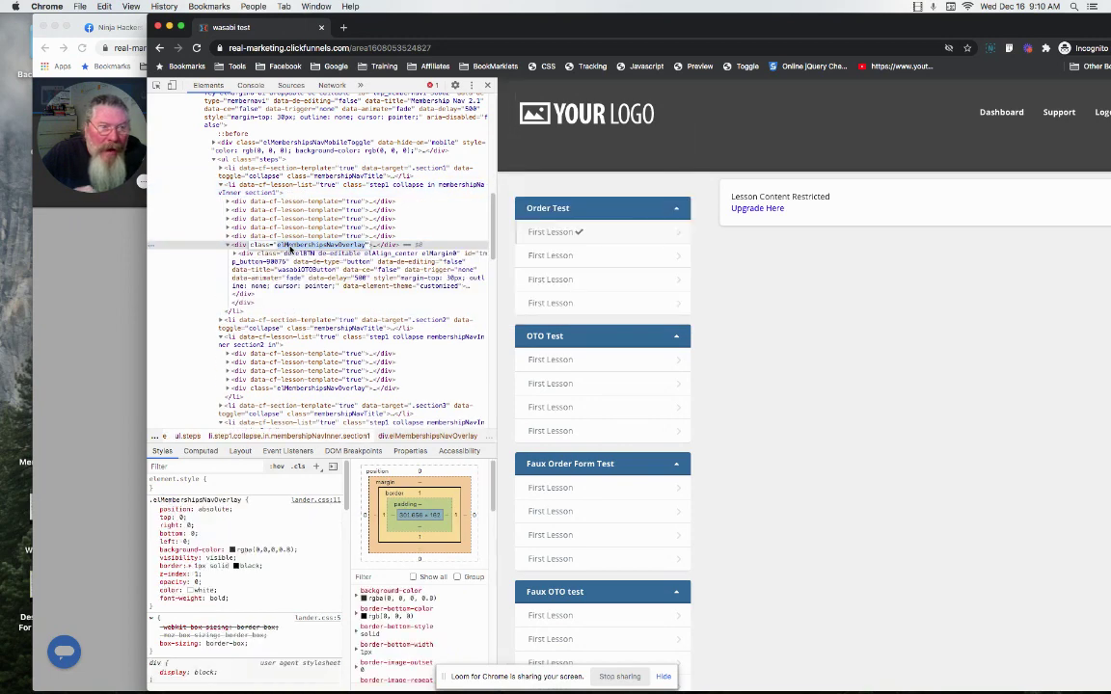
Copy the .section1 prefix in the footer code's remove() line and delete it, leaving '.elMembershipsNavOverlay center' as the selector
left_click(91, 267)
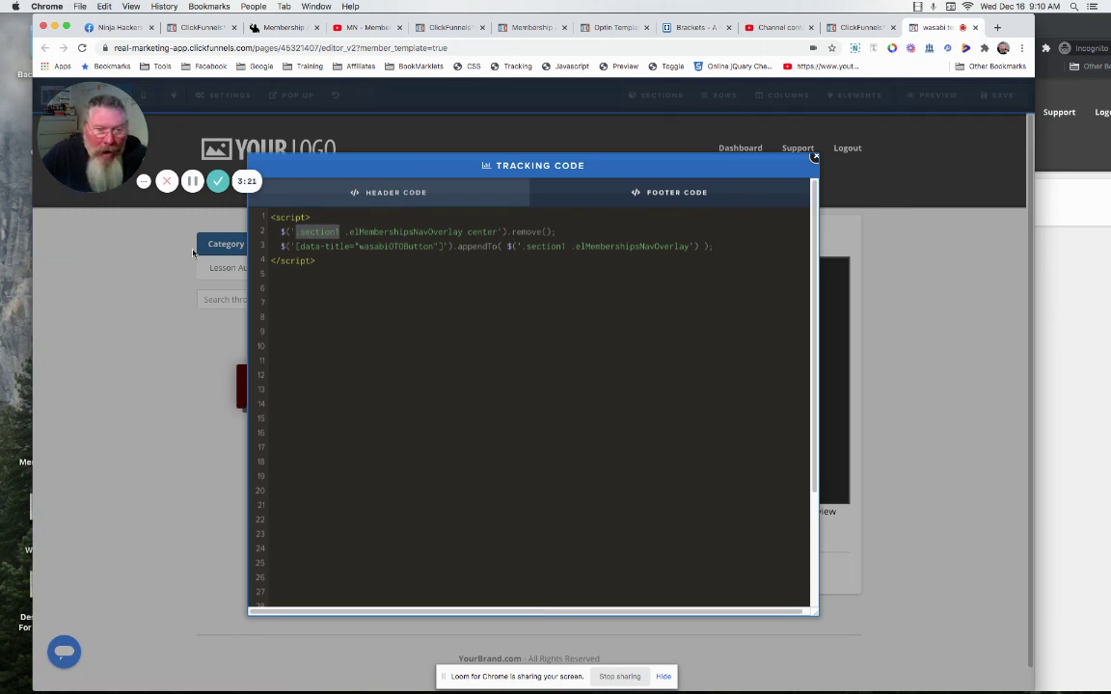
left_click(343, 232)
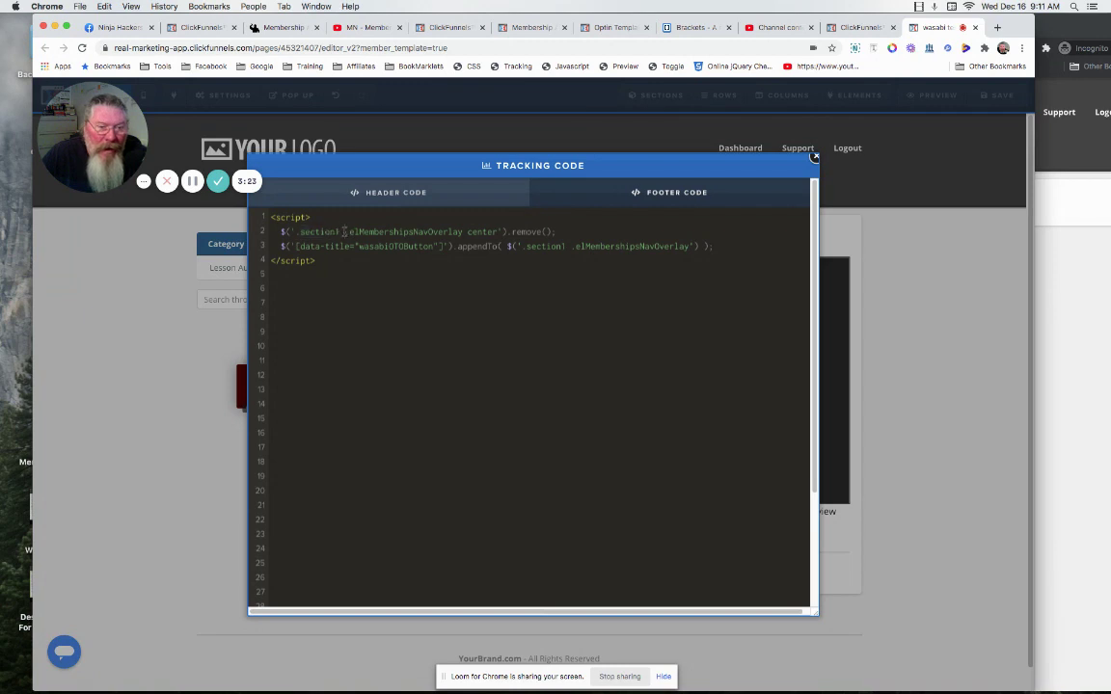
left_click_drag(344, 232, 294, 232)
key("super+c")
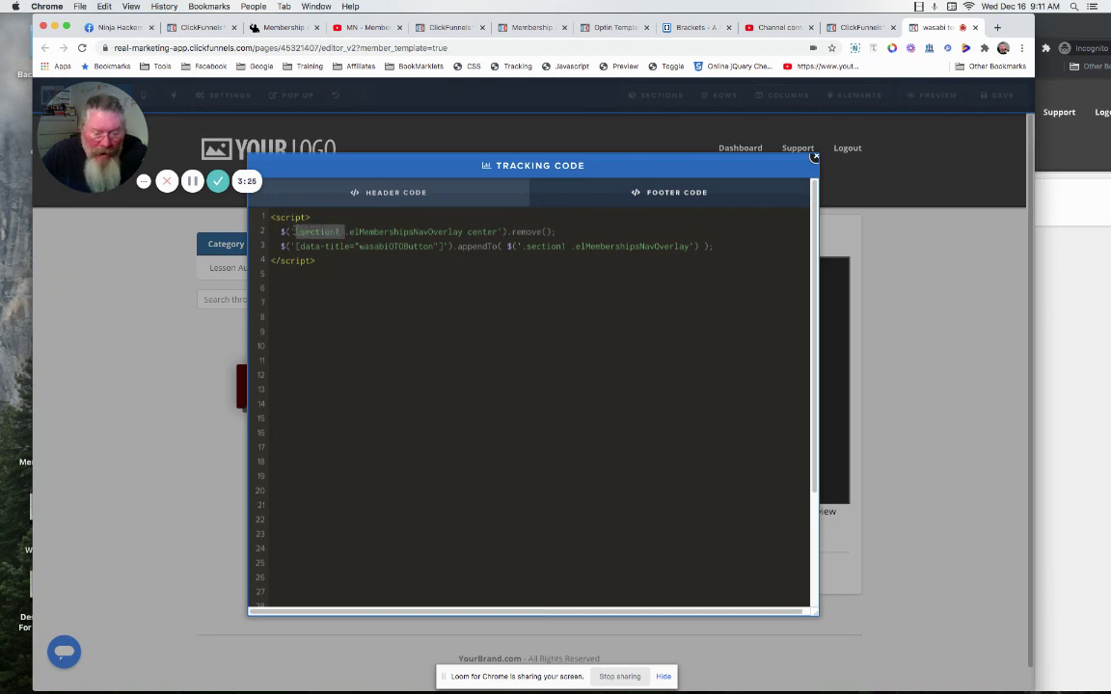
key("BackSpace")
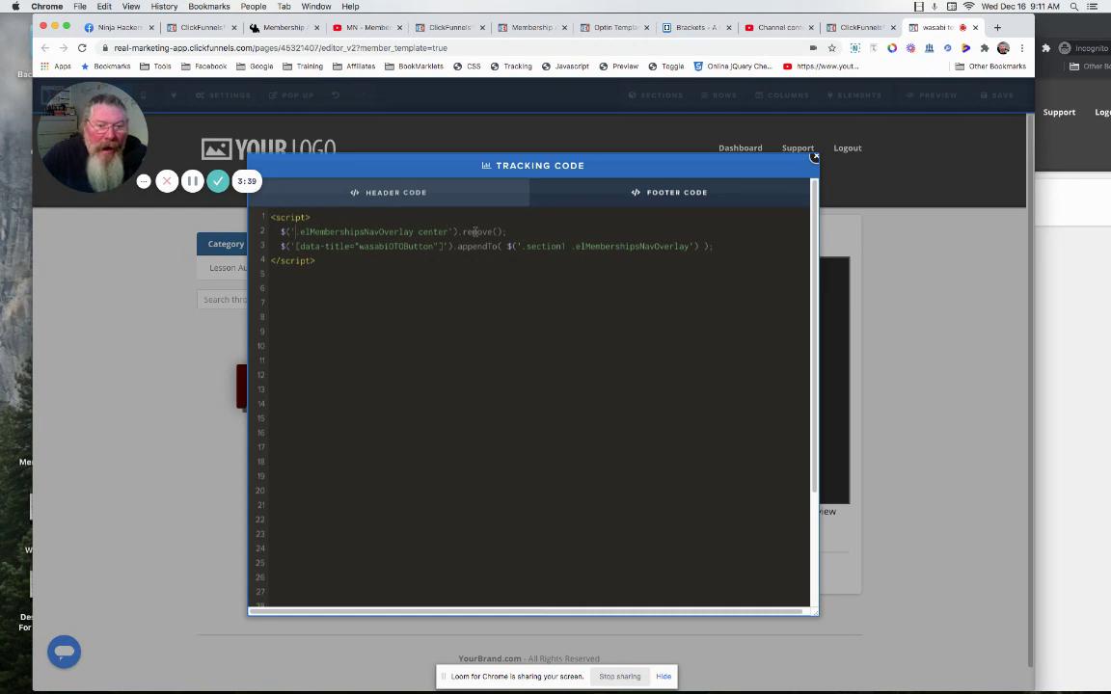
double_click(477, 231)
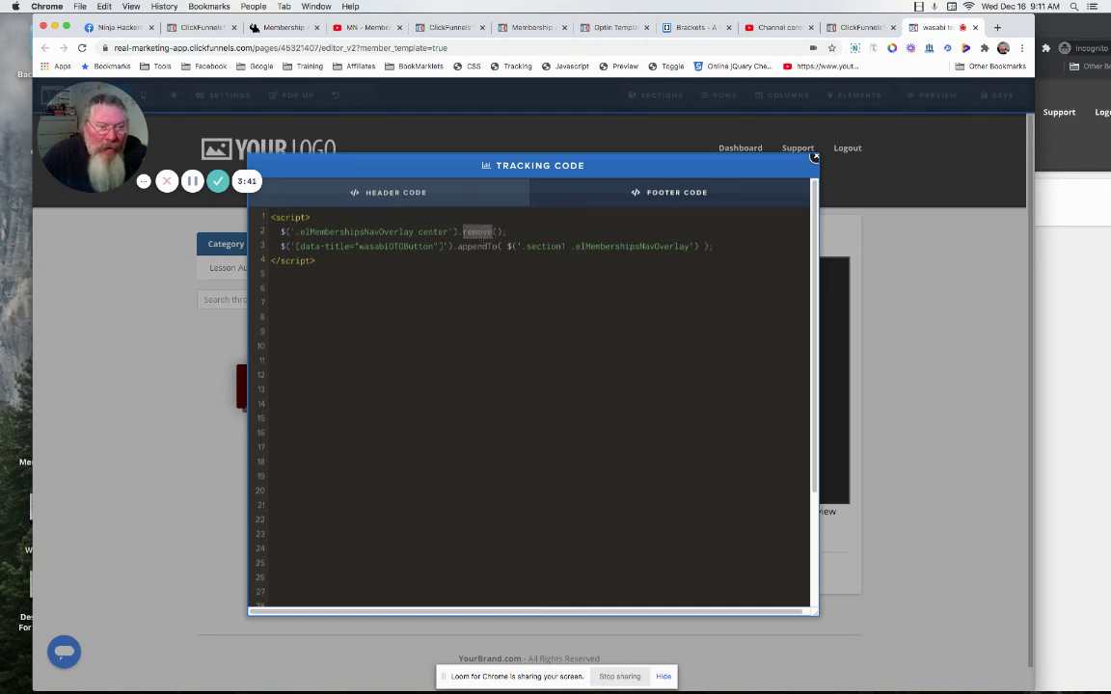
Delete section1's elMembershipsNavOverlay element from the live page's inspected HTML, and reload the page
key("super+grave")
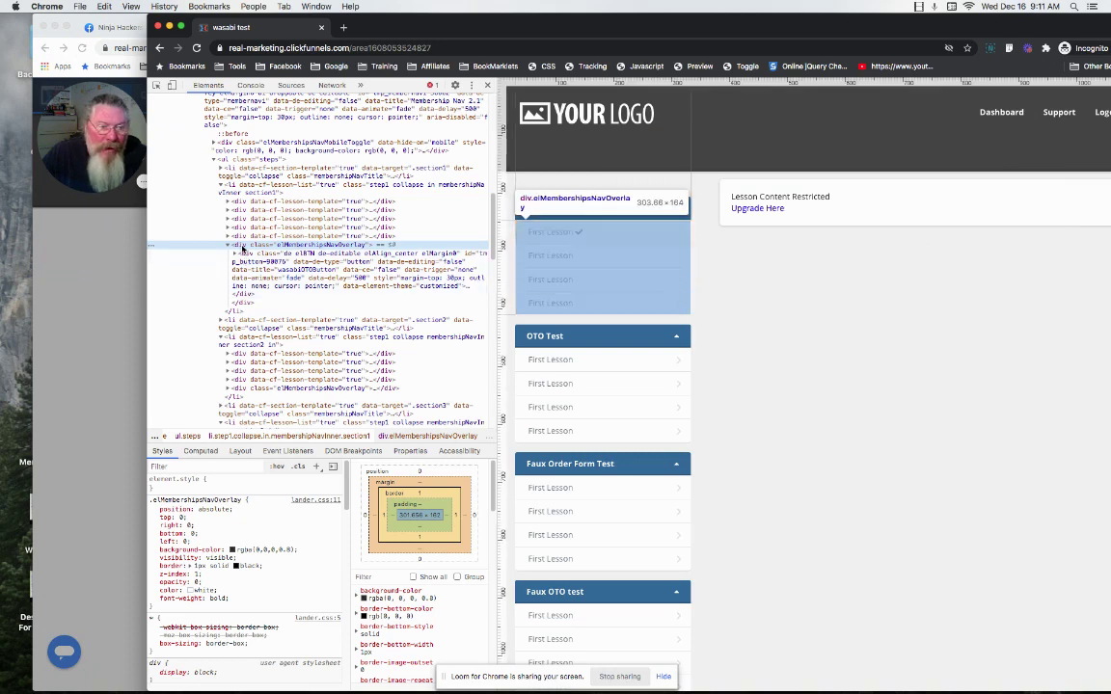
right_click(244, 247)
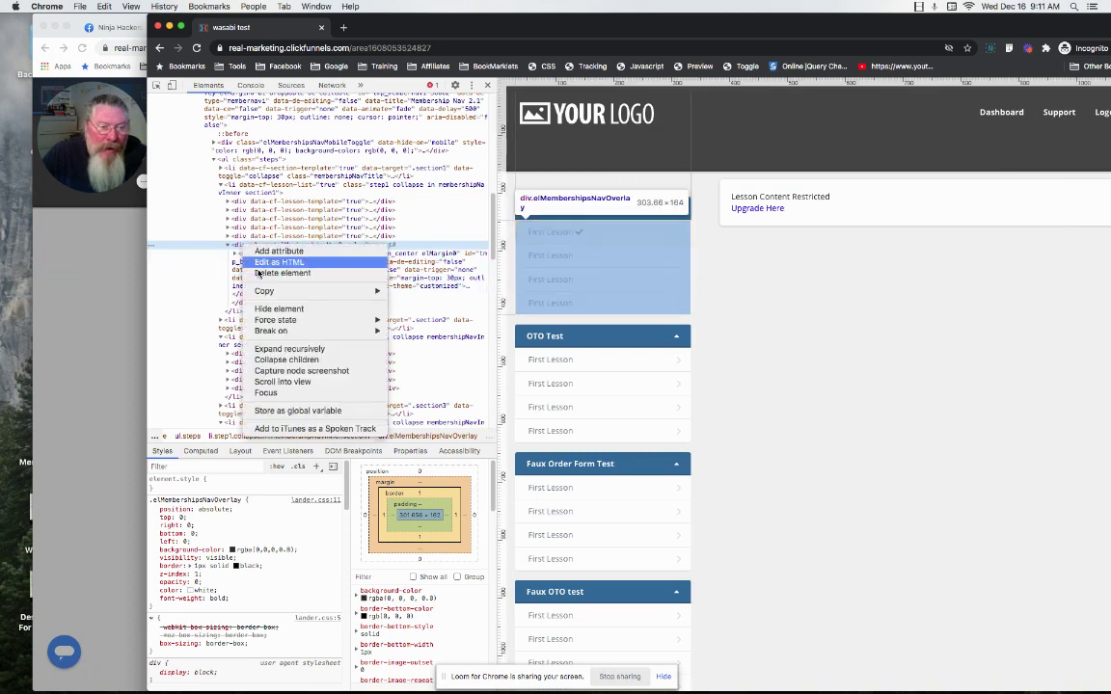
left_click(258, 274)
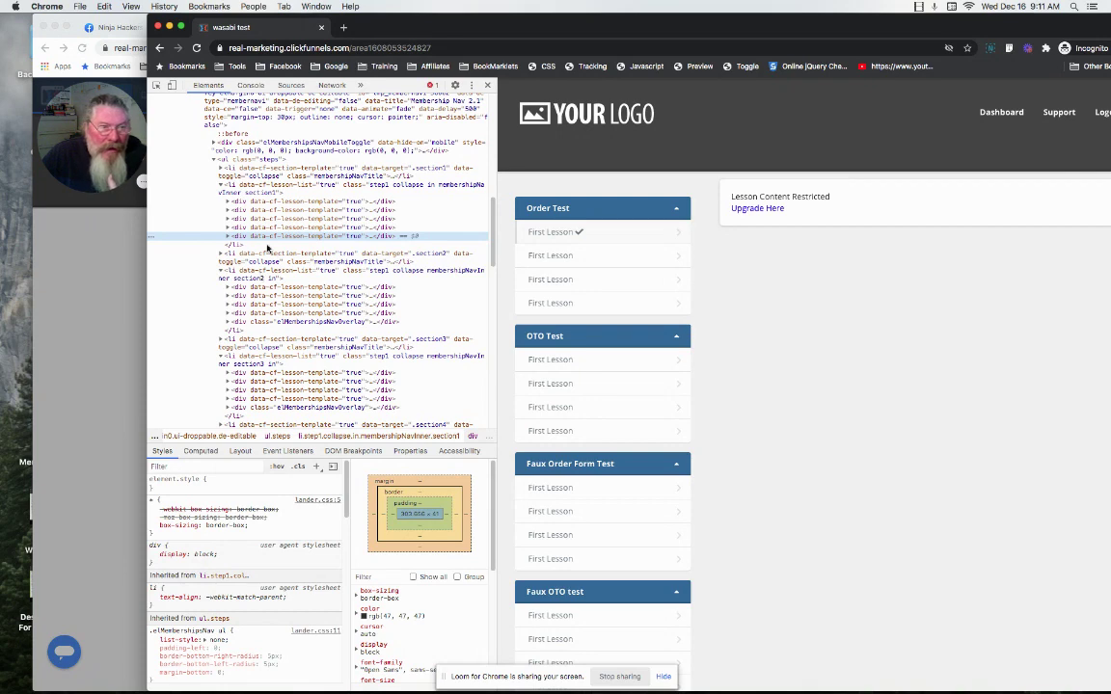
left_click(197, 49)
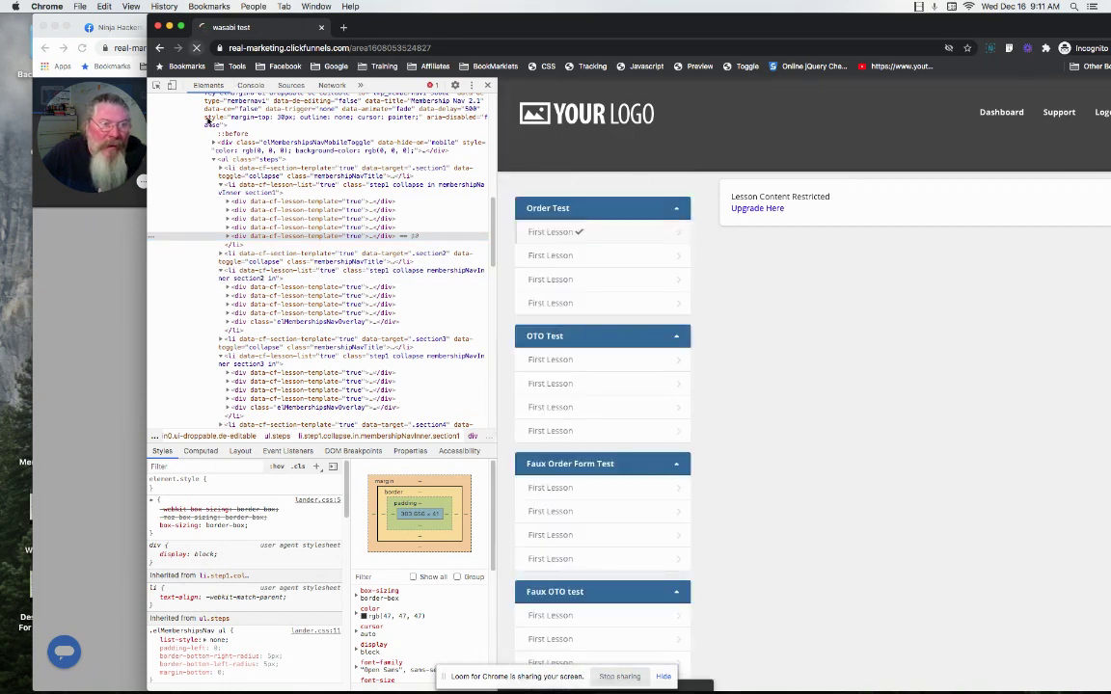
Paste .section1 back in front of .elMembershipsNavOverlay in the footer code's remove() line
left_click(95, 215)
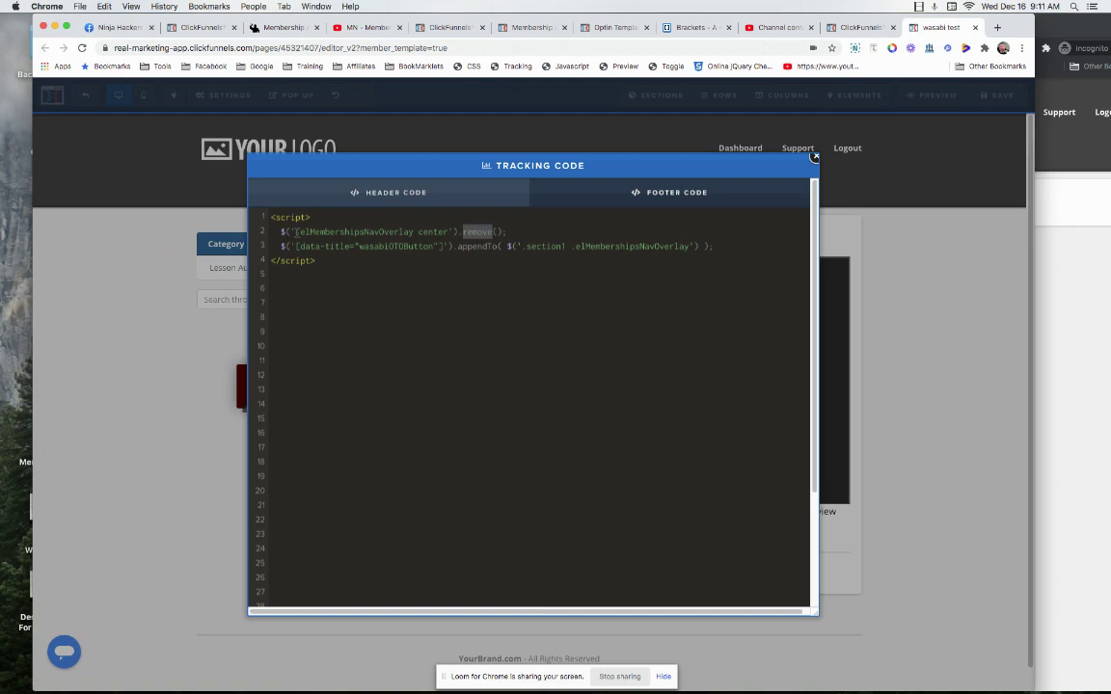
left_click(295, 234)
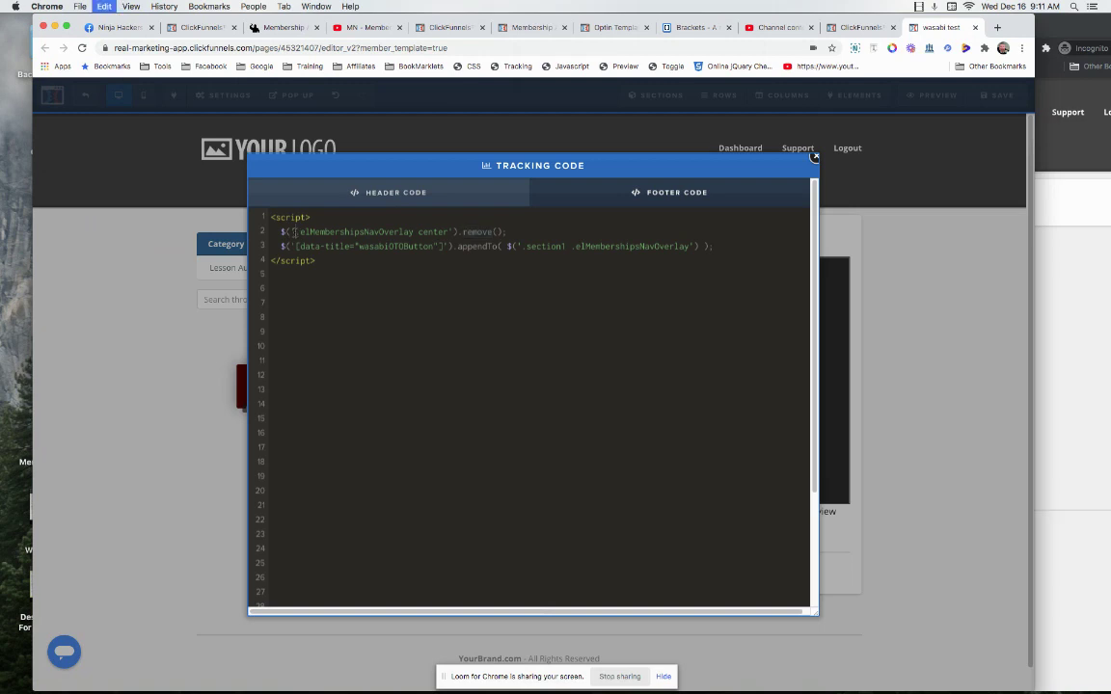
key("super+v")
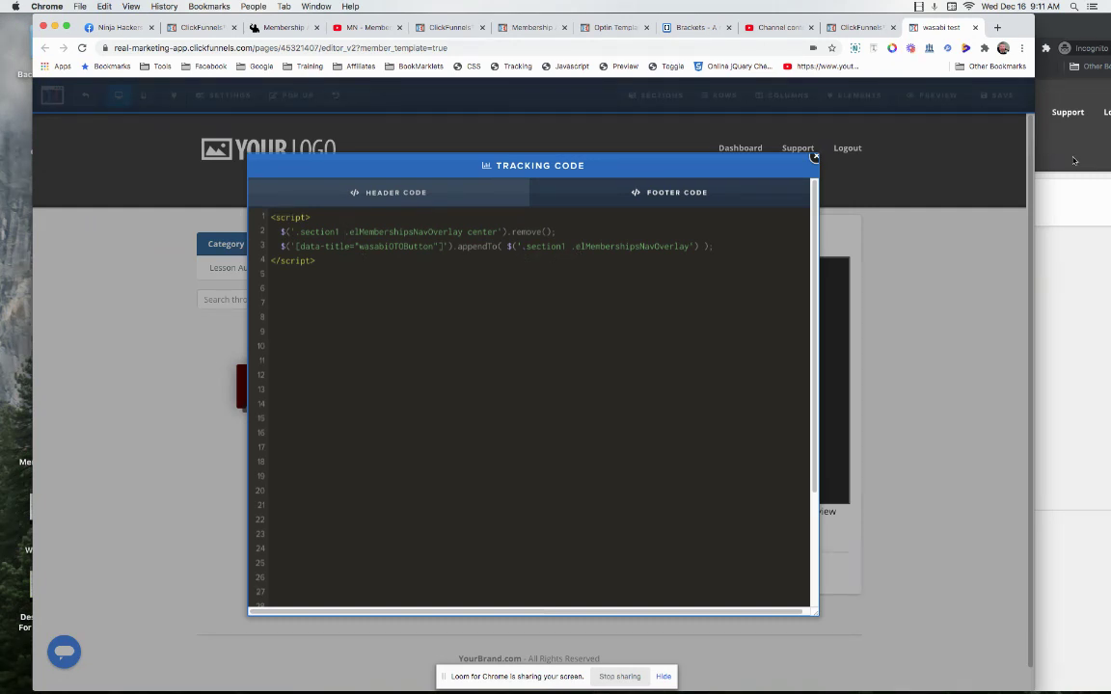
Close the tracking code in the page editor and open the settings of the dark red 'Some Text Here...' button
key("super+grave")
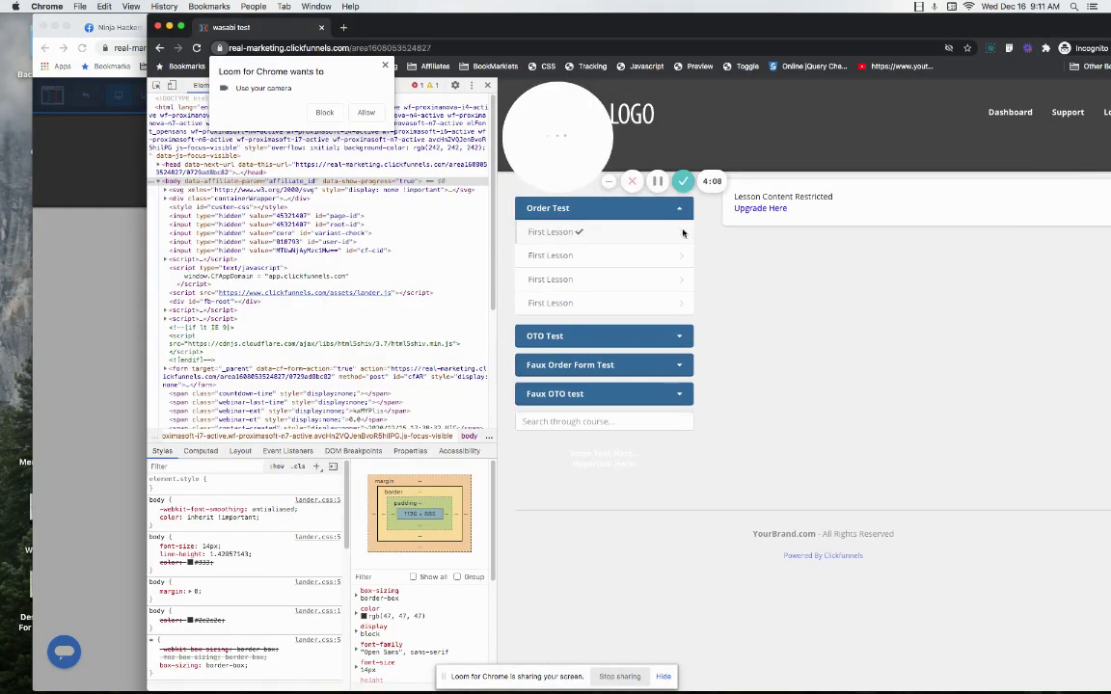
left_click(103, 356)
left_click(103, 359)
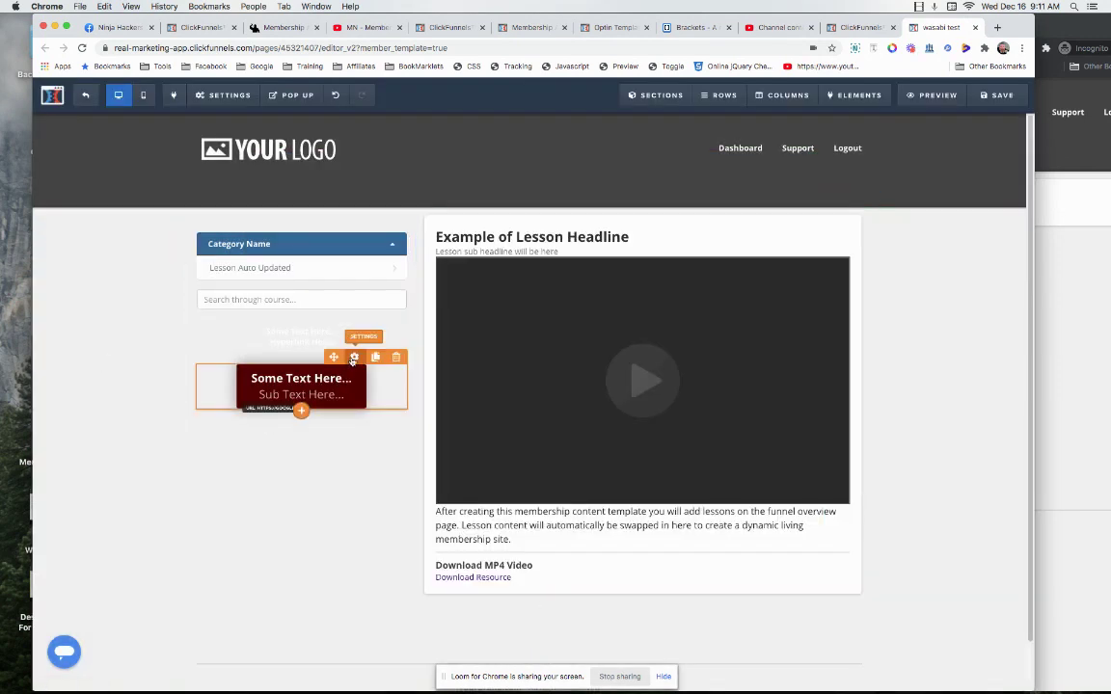
left_click(354, 358)
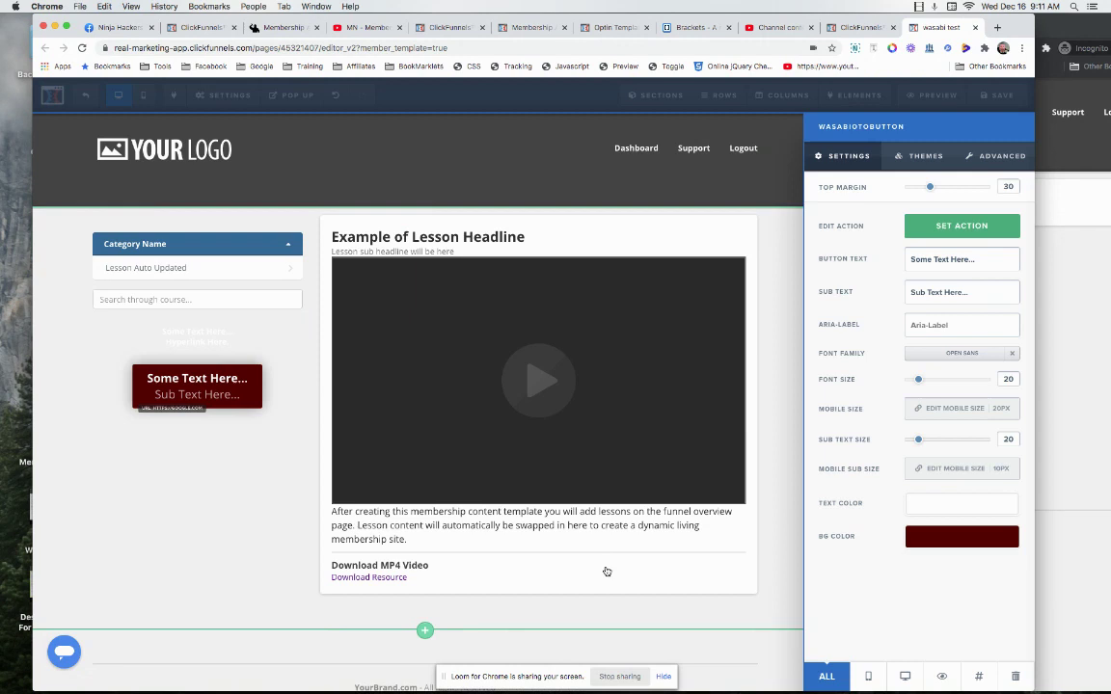
Check the button's title in its CSS info, and expand the OTO Test and Faux test sections on the live page
left_click(978, 653)
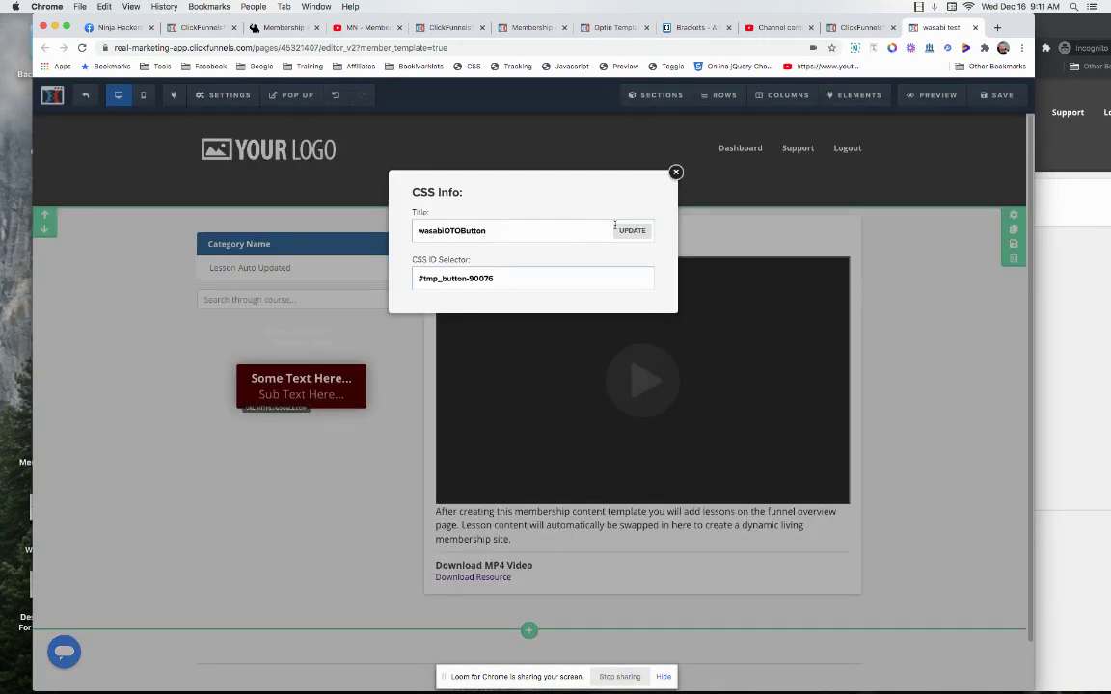
left_click(675, 172)
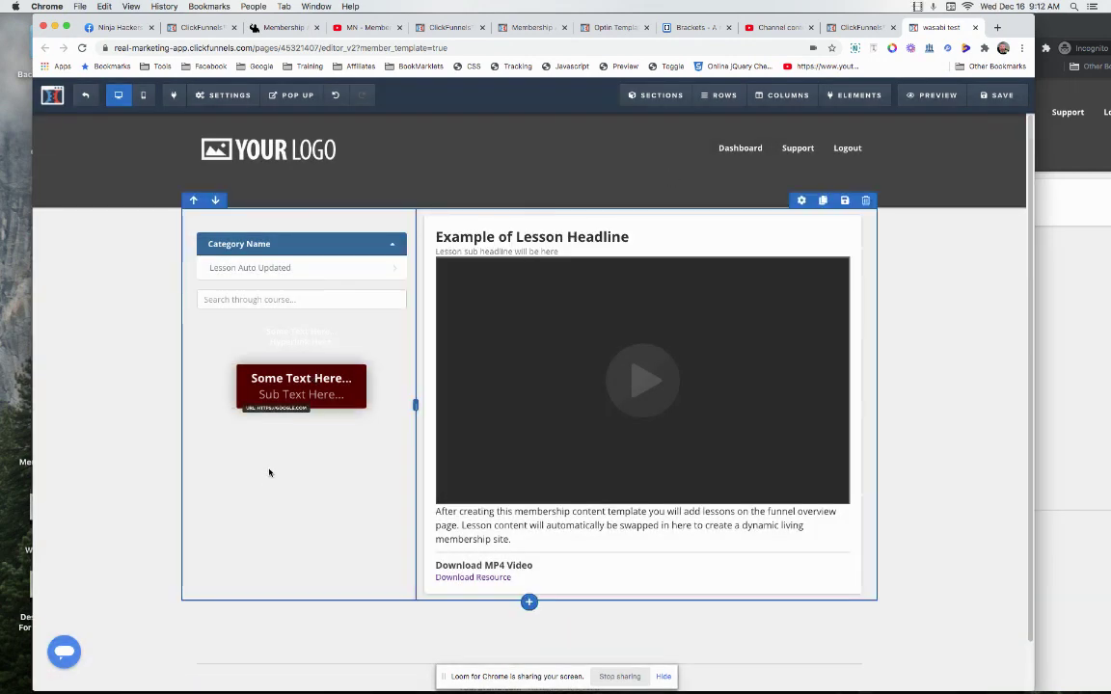
key("super+grave")
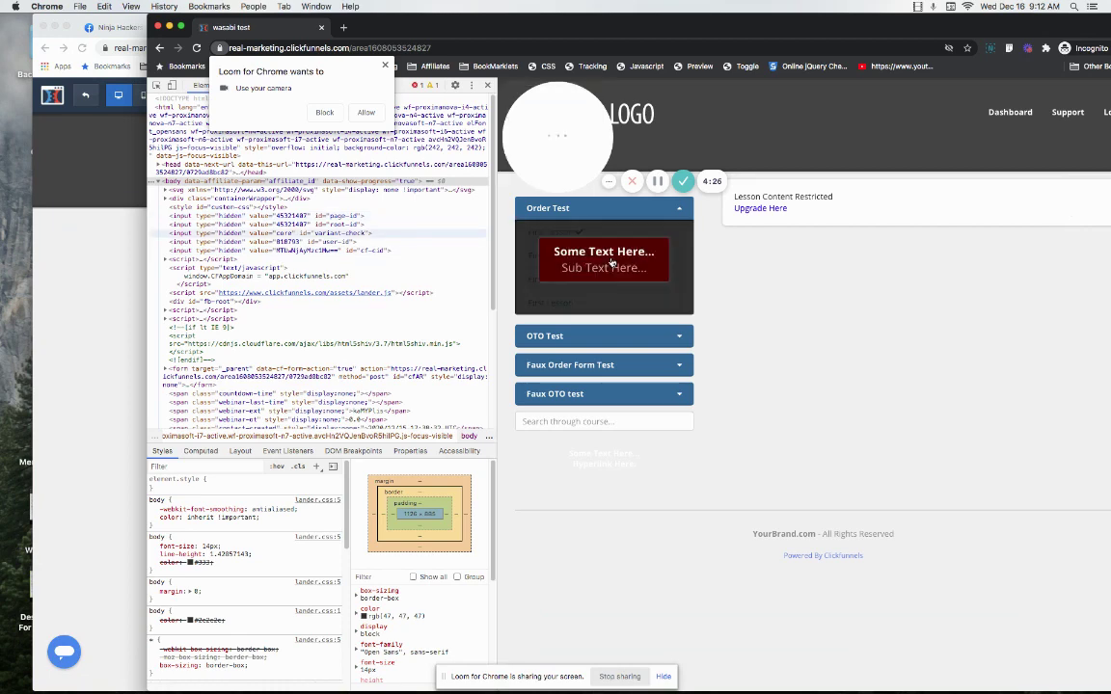
left_click(366, 114)
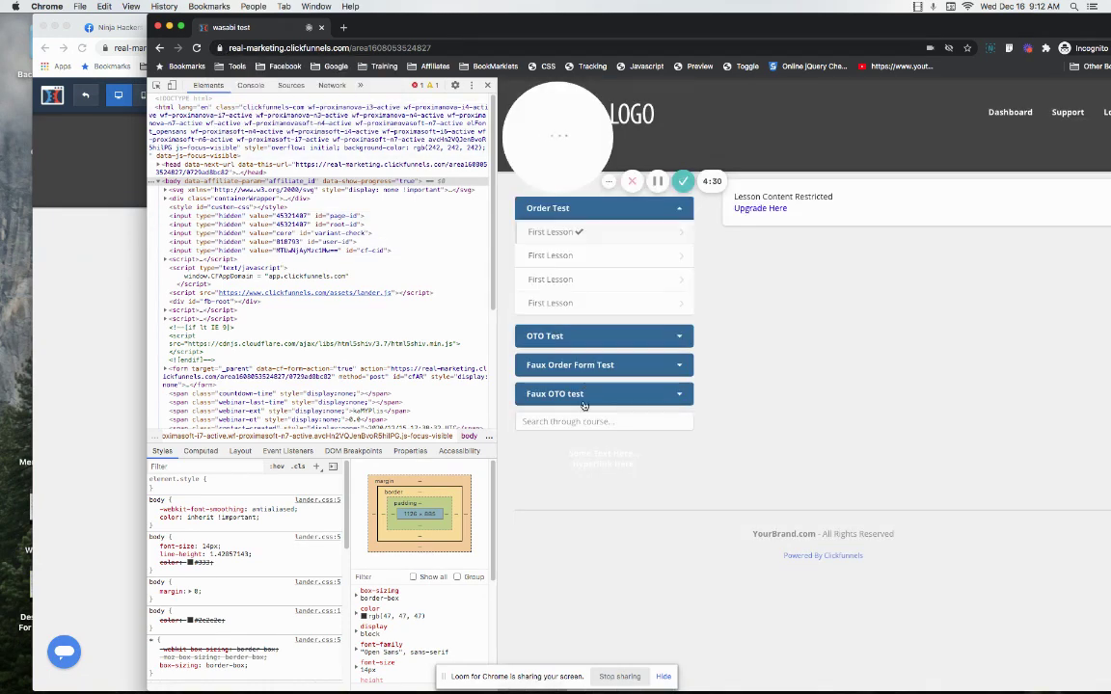
left_click(586, 335)
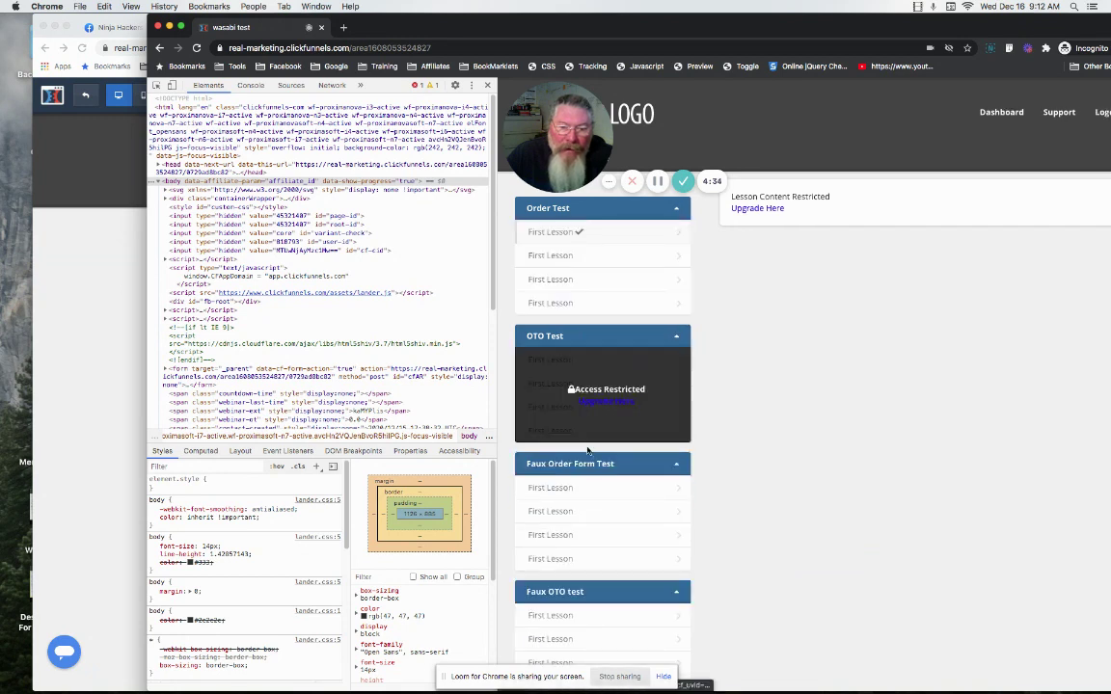
mouse_move(609, 265)
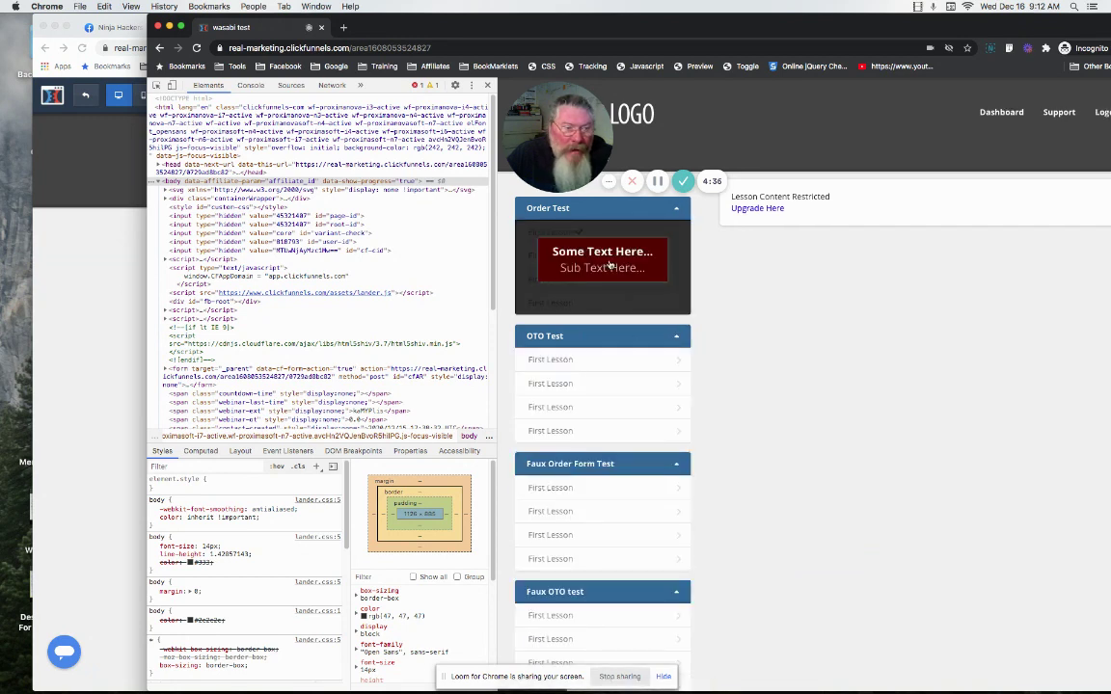
Try the numbered title wasabiOTOButton1 in the dark red button's CSS info in the page editor
left_click(94, 308)
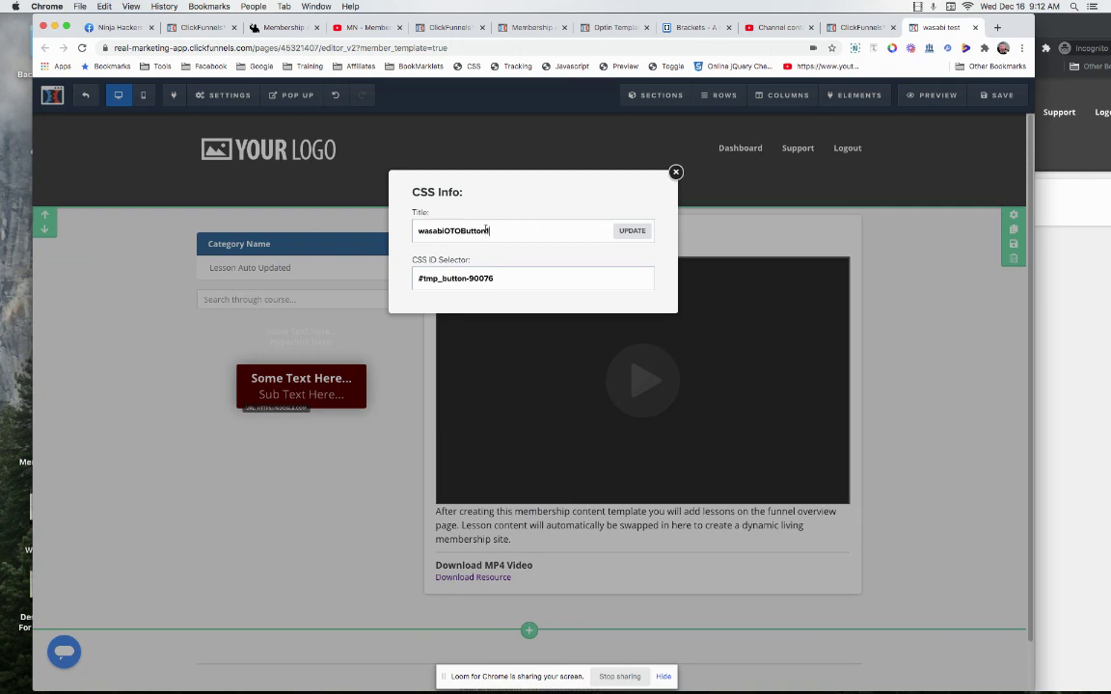
type("1")
key("BackSpace")
left_click(676, 174)
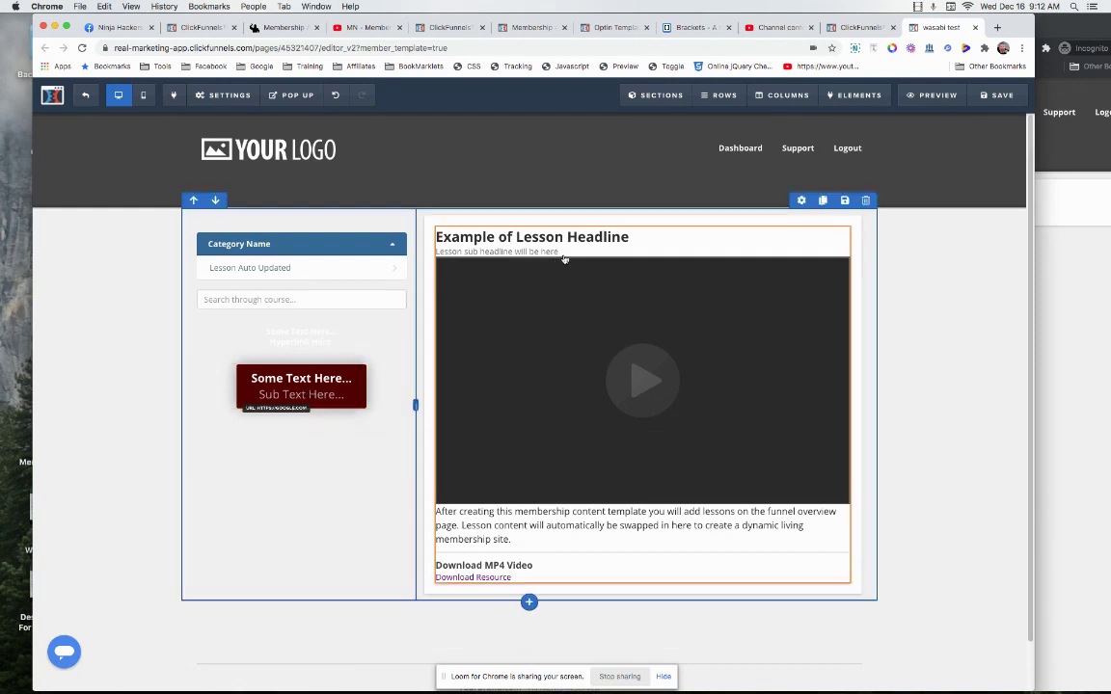
Open the footer tracking code, widen its window, and highlight .section1 in the appendTo() line
left_click(516, 68)
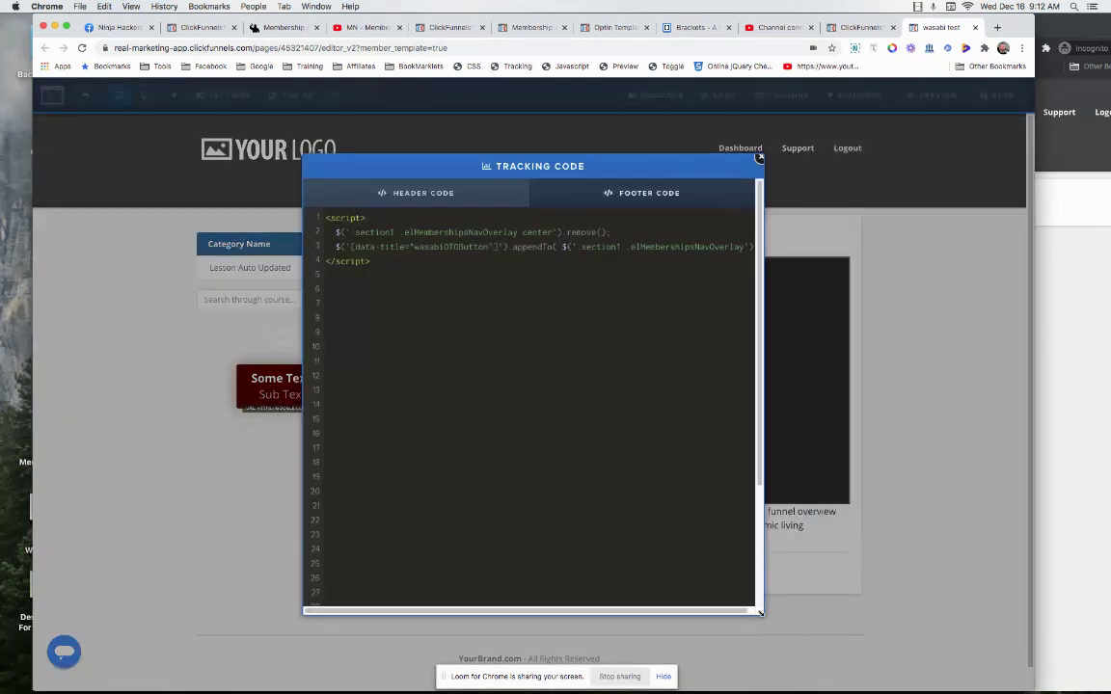
left_click_drag(760, 611, 883, 620)
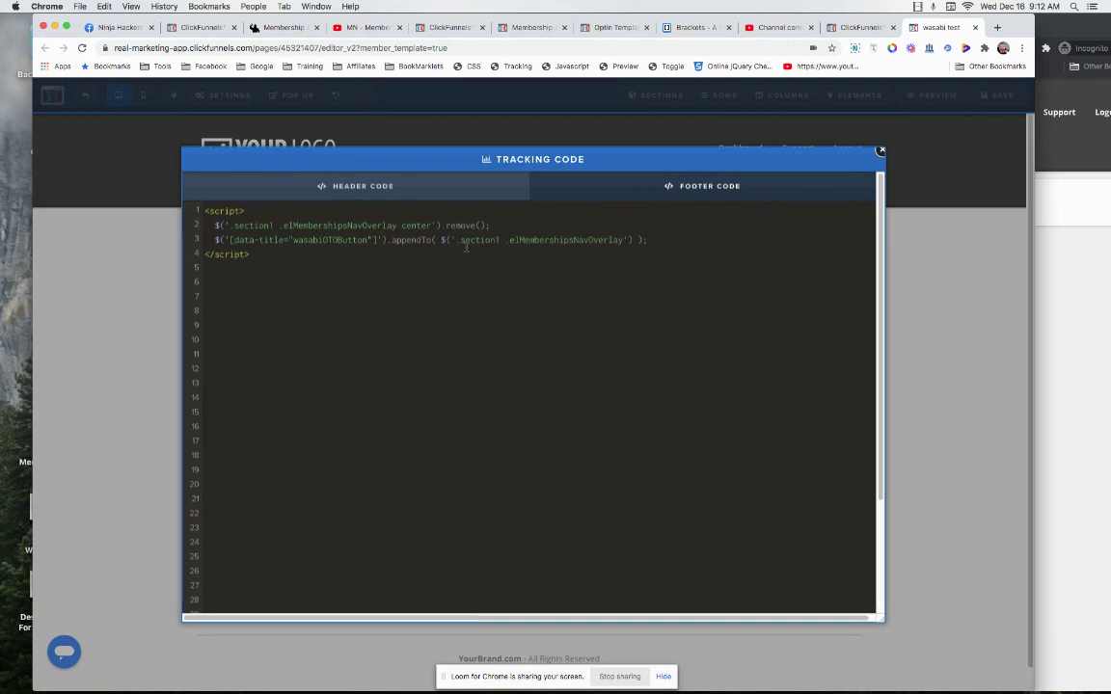
left_click_drag(453, 240, 504, 241)
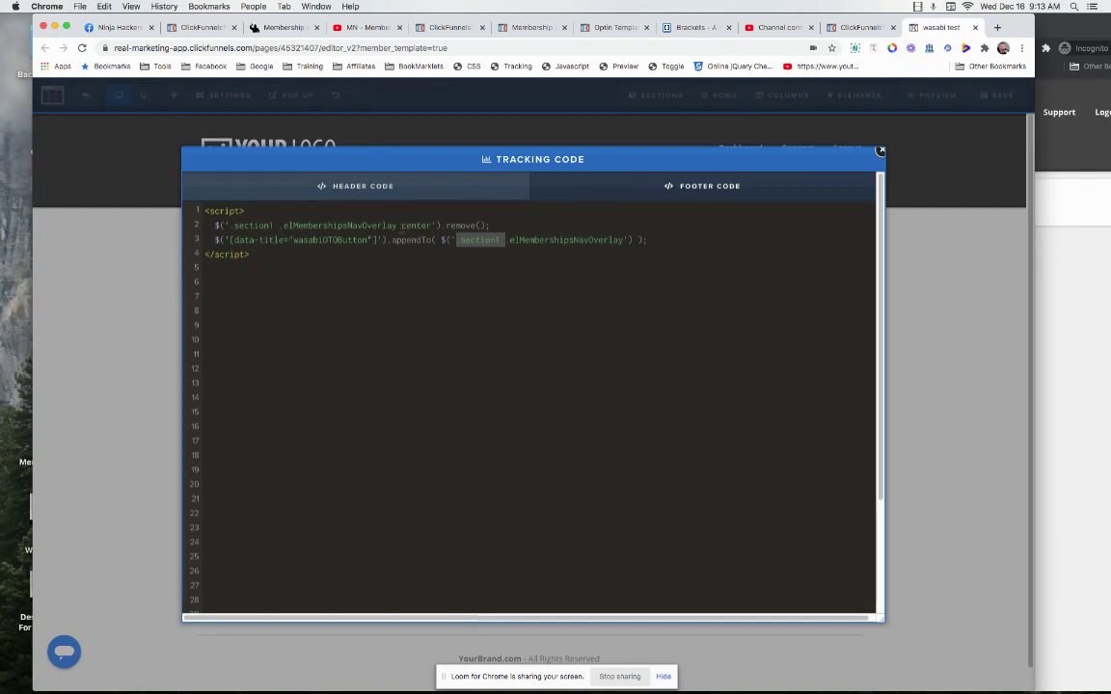
Inspect the Order Test section on the live page and expand section1's elMembershipsNavOverlay down to the wasabiOTOButton link's contents
left_click(1060, 202)
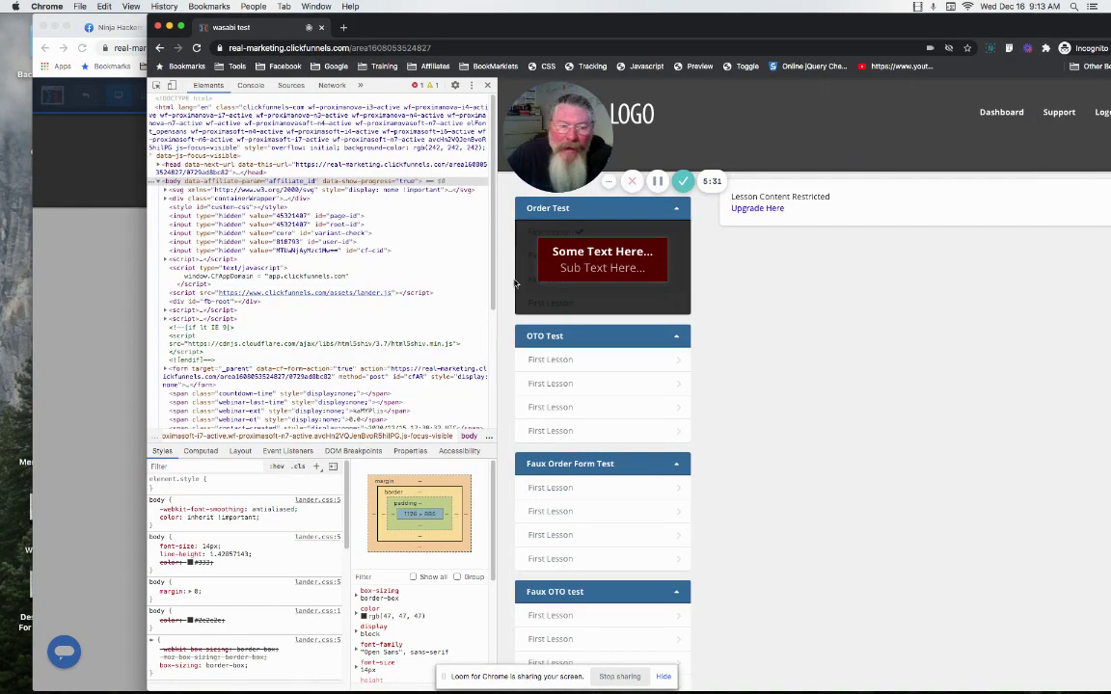
right_click(522, 207)
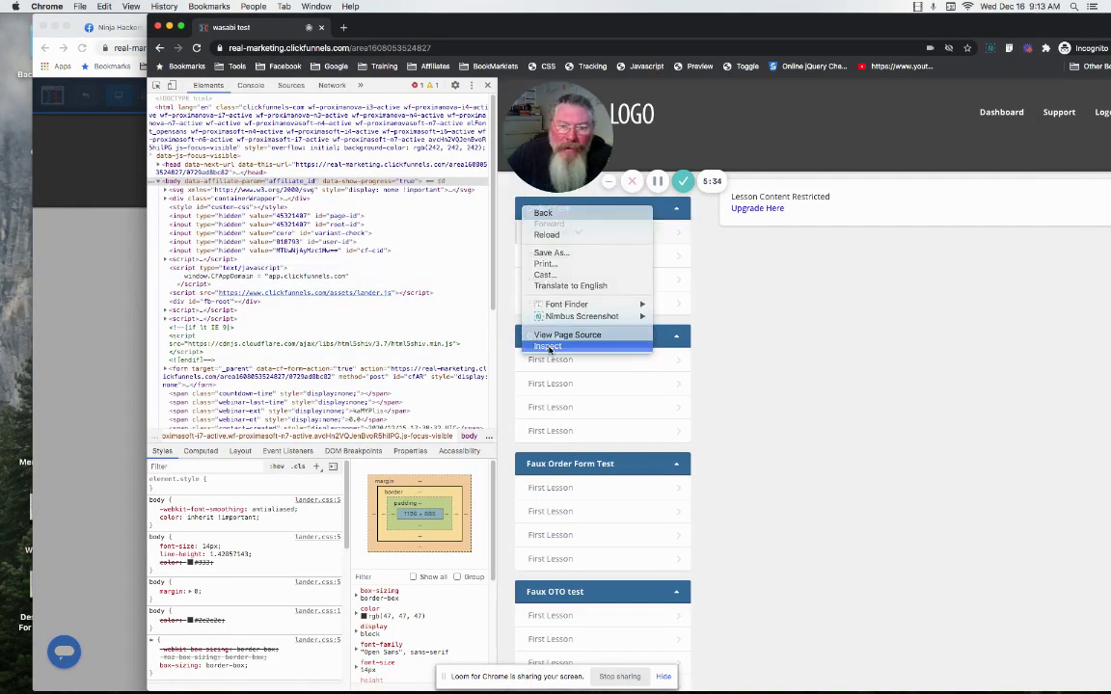
left_click(547, 345)
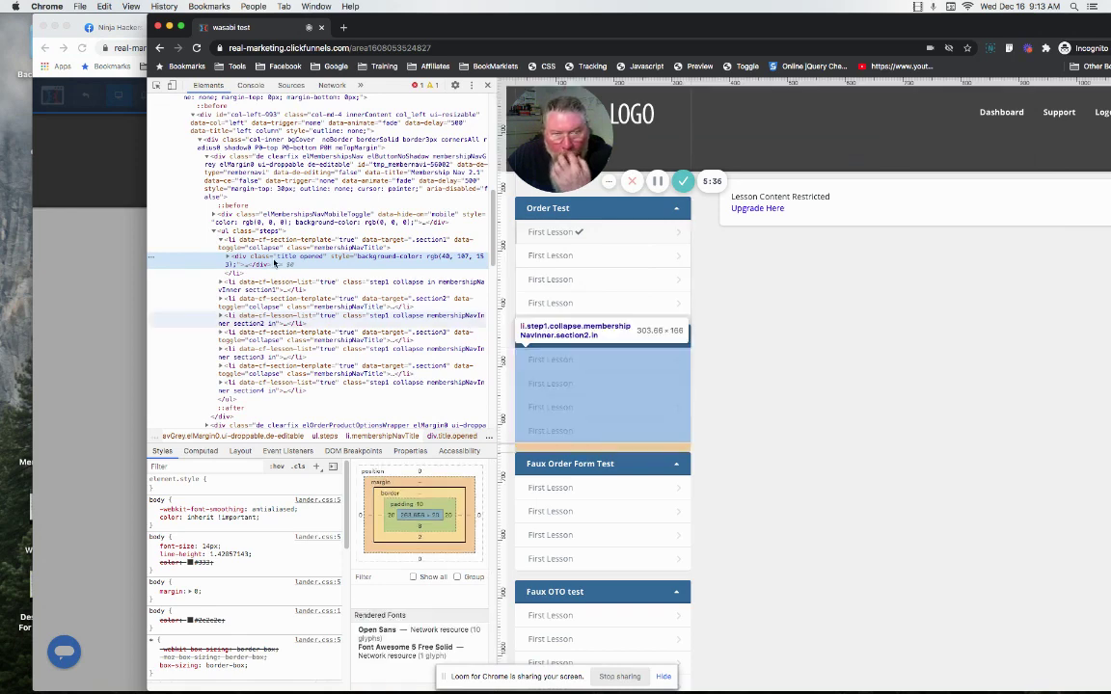
left_click(220, 241)
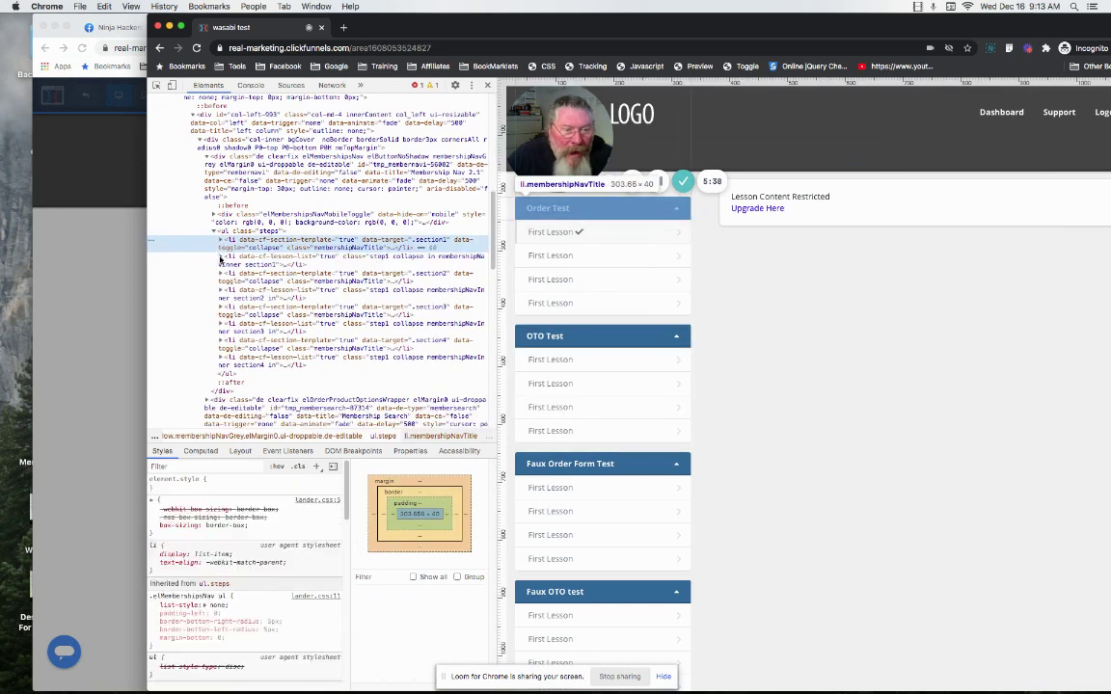
left_click(220, 256)
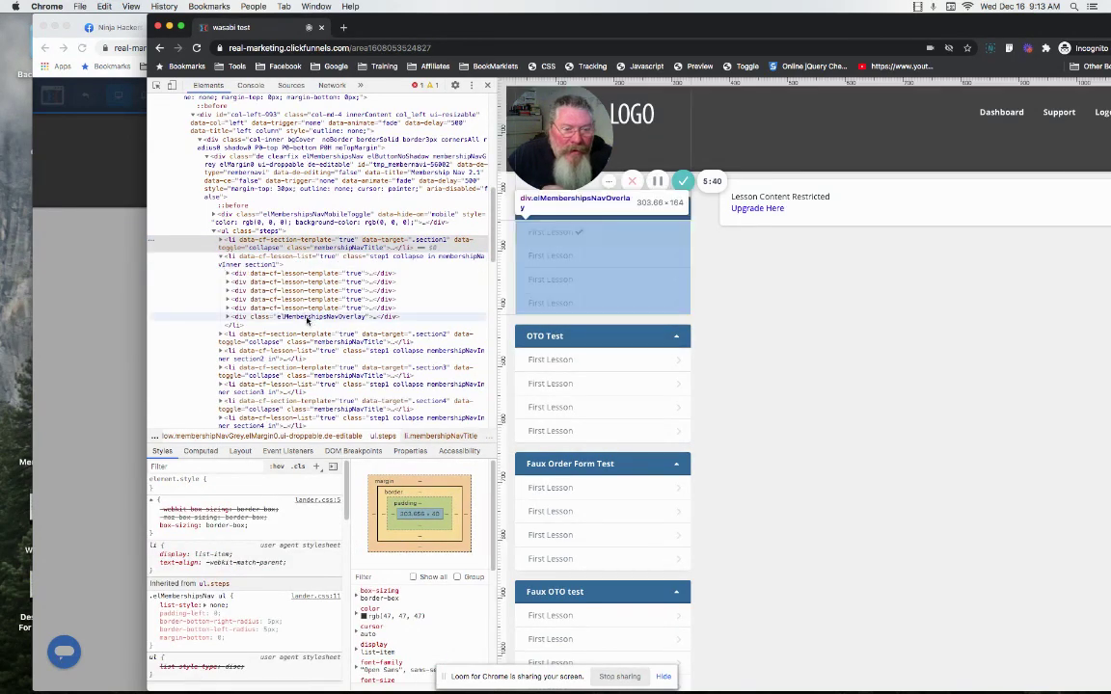
left_click(228, 317)
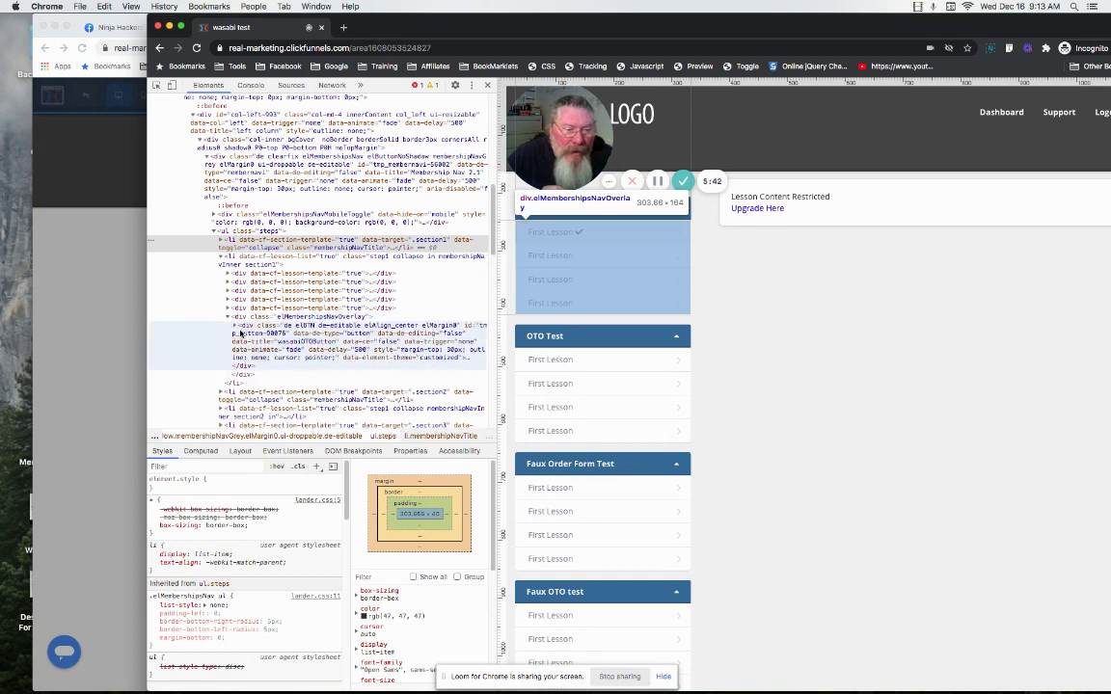
left_click(233, 327)
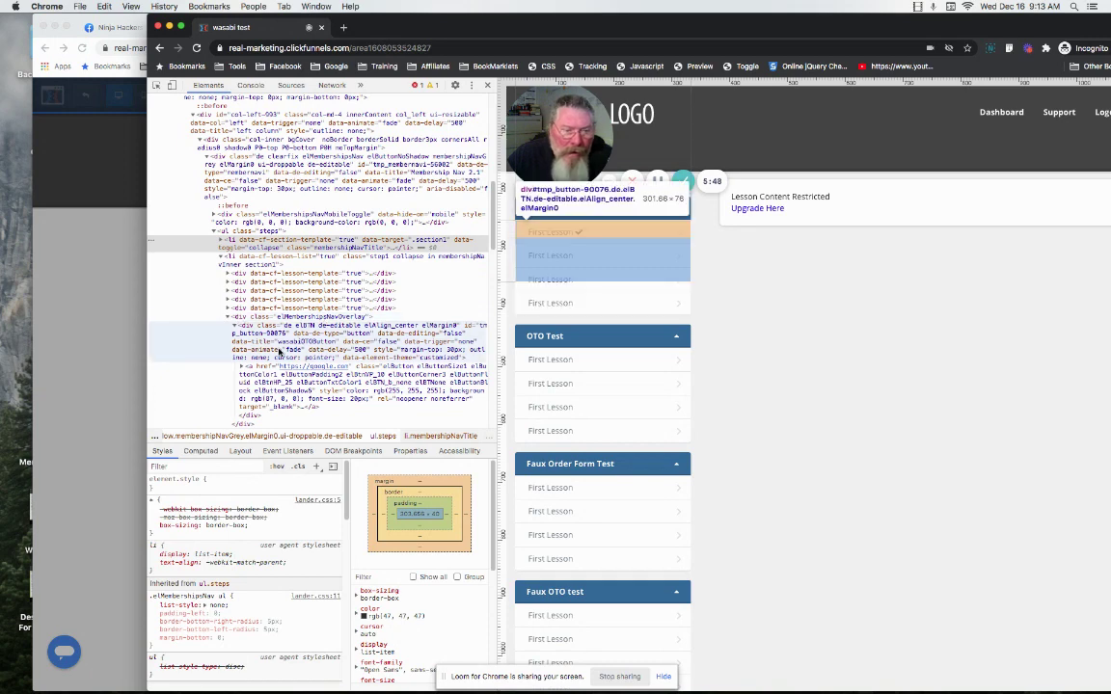
scroll(279, 350, "down", 1)
left_click(242, 357)
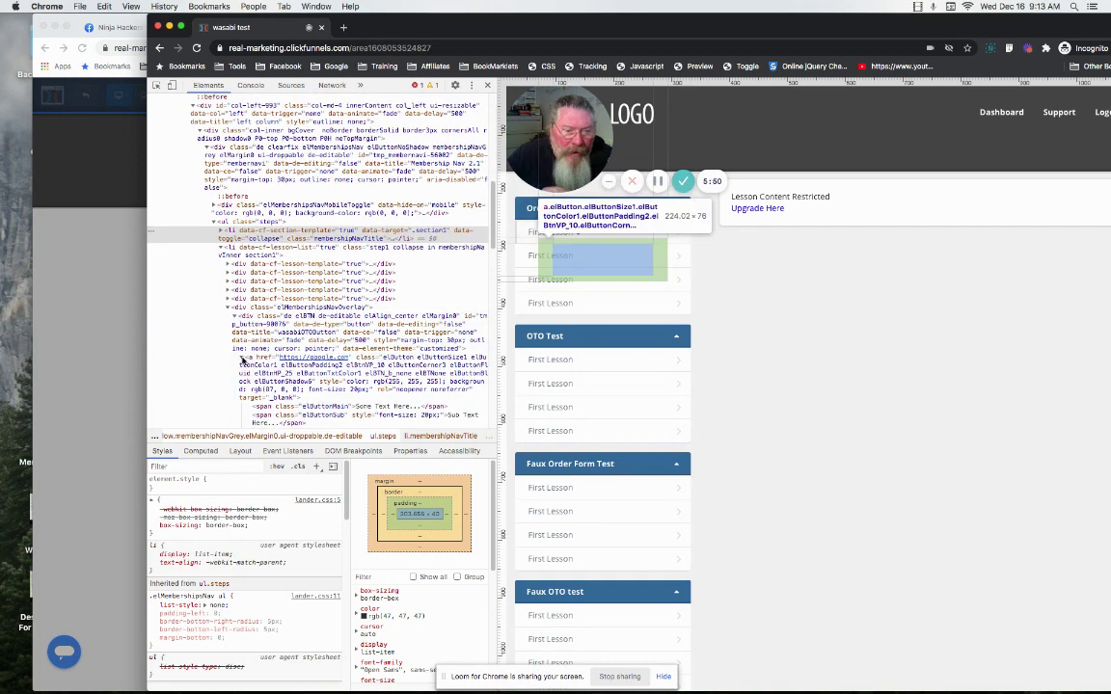
scroll(242, 357, "down", 1)
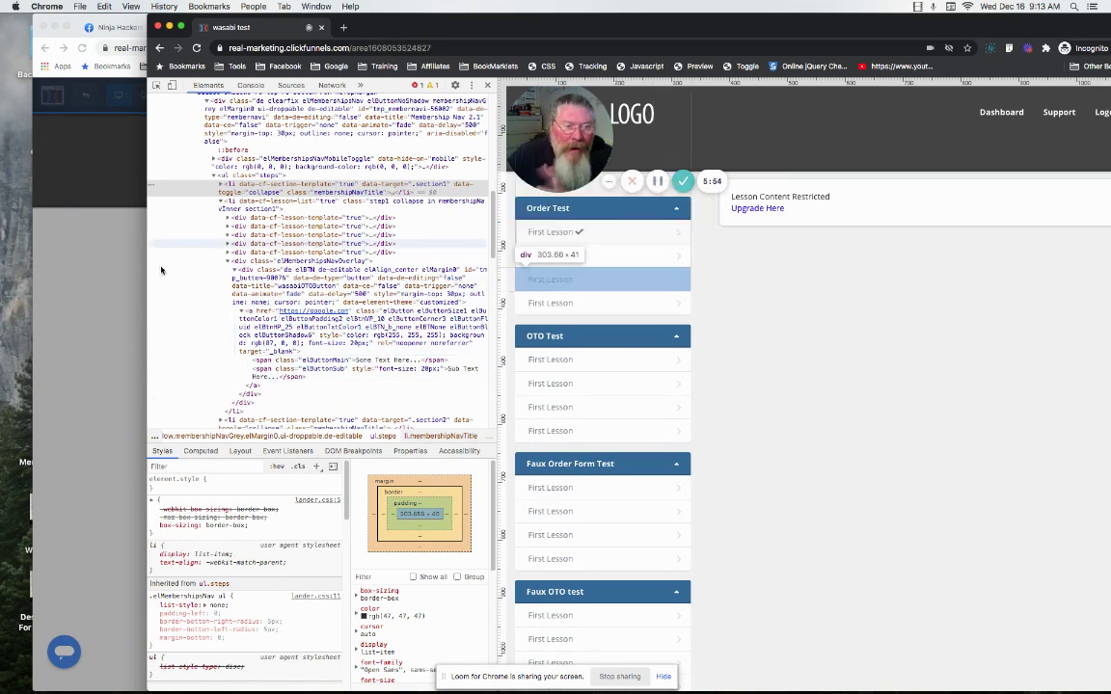
Return to the footer code in the page editor and highlight the start of .section1 in the appendTo() line
left_click(90, 291)
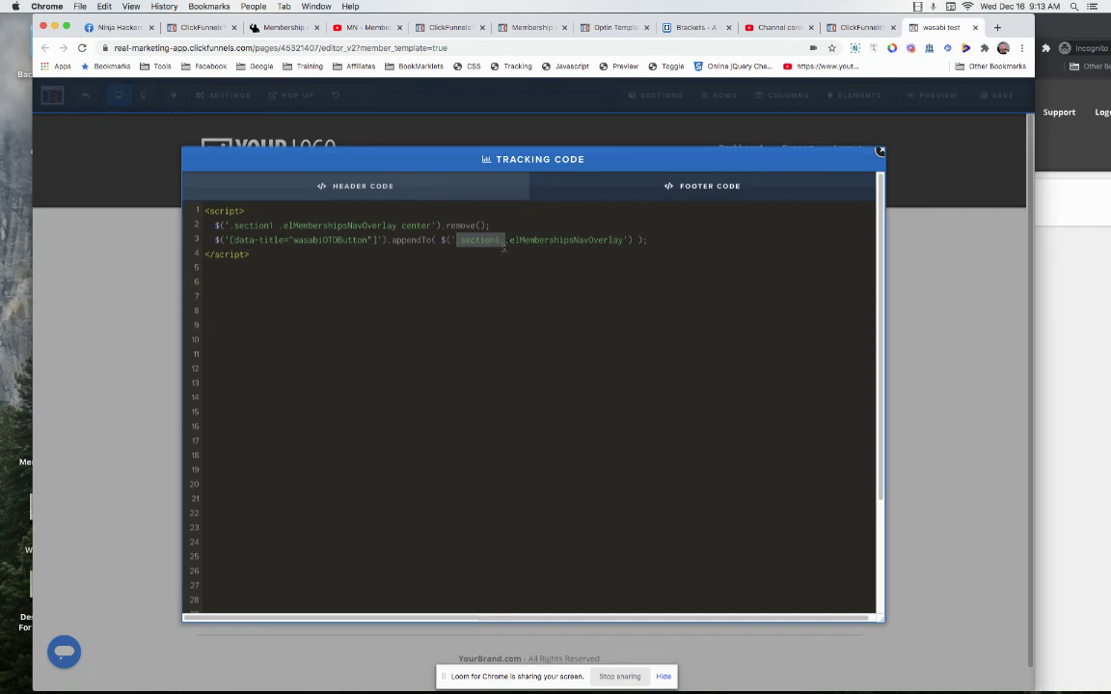
left_click(459, 239)
type(".")
left_click_drag(464, 239, 454, 239)
left_click(480, 251)
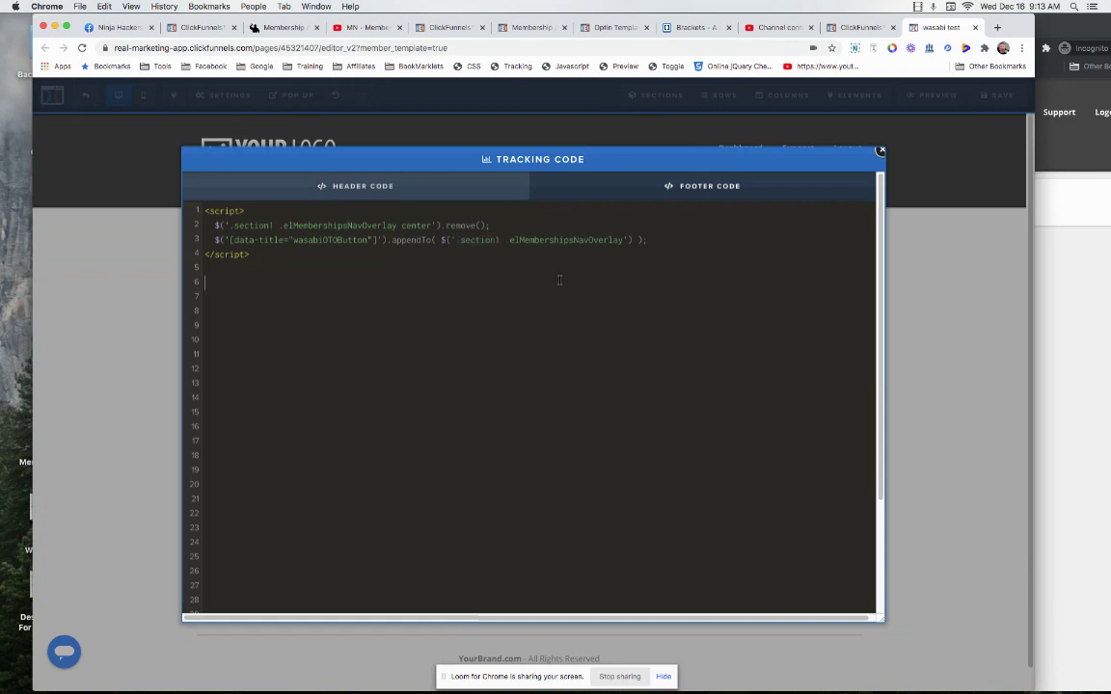
Duplicate the footer script's remove() line twice, directly below the original
left_click(331, 240)
left_click(491, 225)
left_click_drag(490, 225, 490, 213)
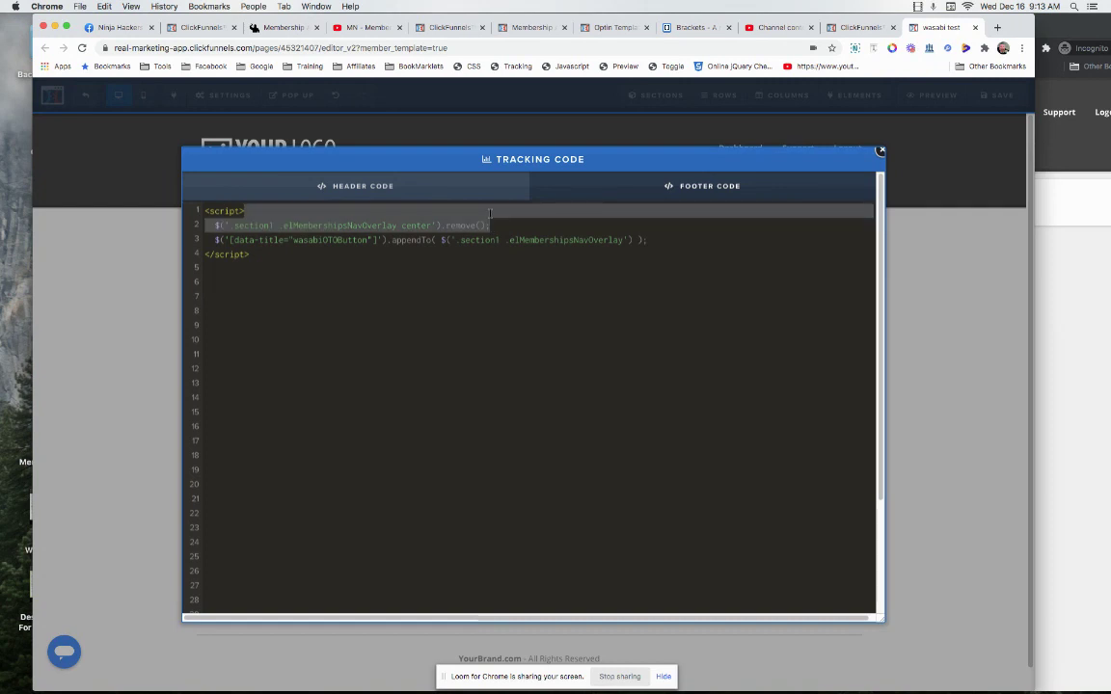
key("ctrl+c")
left_click(490, 225)
key("ctrl+v")
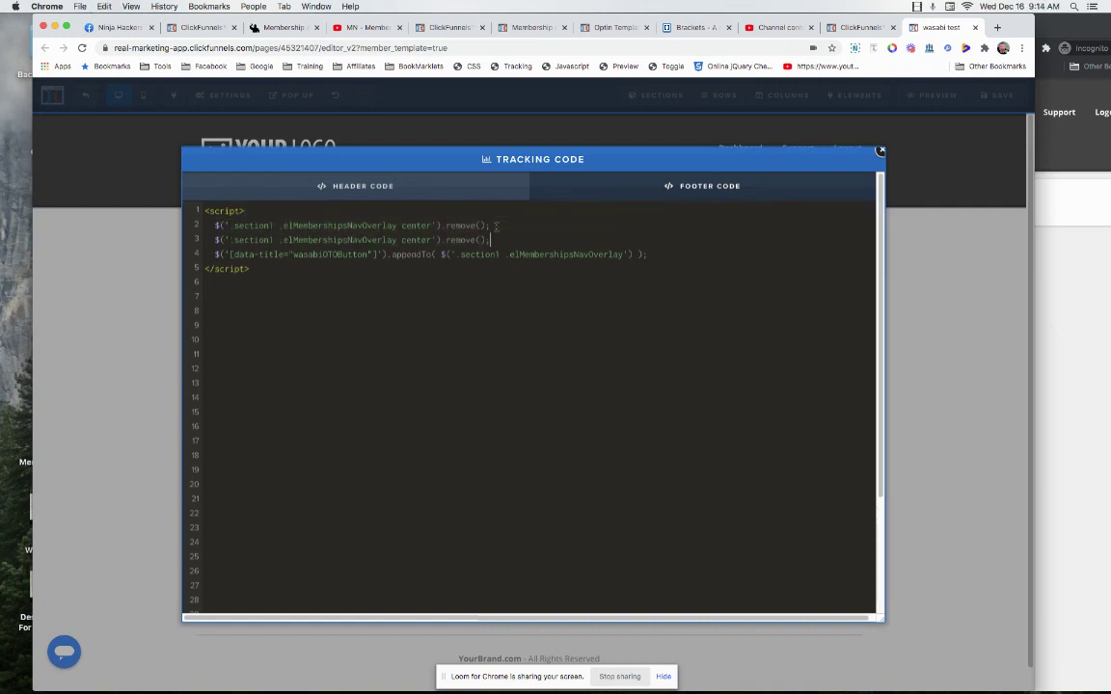
key("ctrl+v")
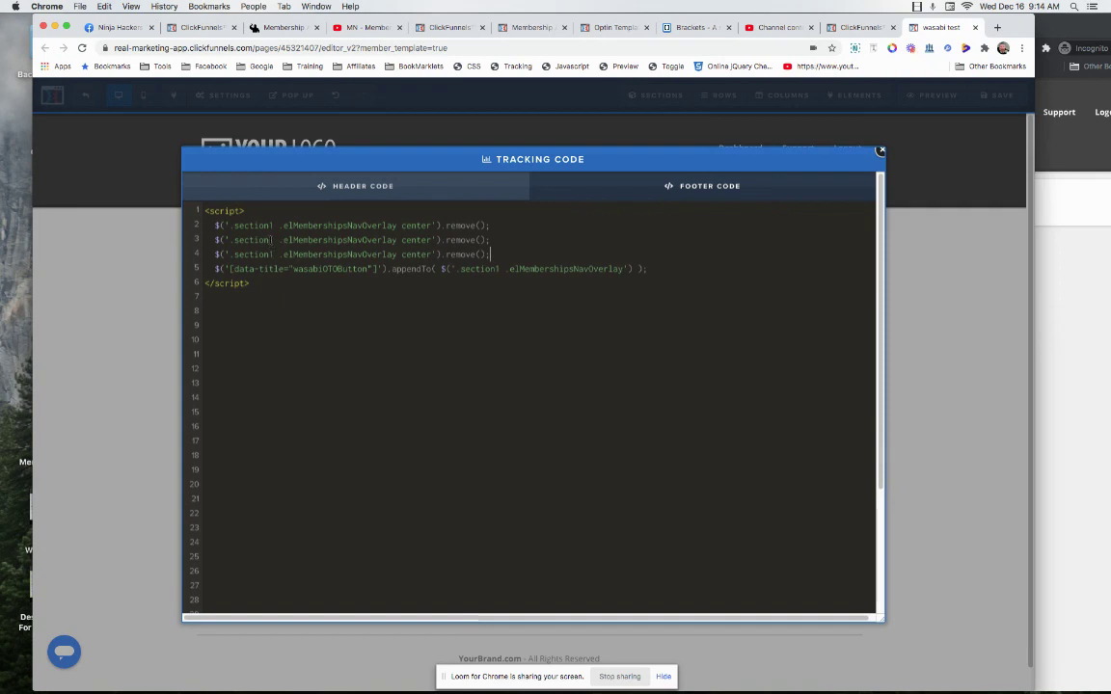
Change the section classes in the two copied remove() lines to .section2 and .section3
left_click(272, 239)
key("BackSpace")
type("2")
left_click(271, 254)
Delete the .section2 and .section3 remove() lines, and highlight .section1 in the remaining remove() line
left_click_drag(493, 254, 490, 224)
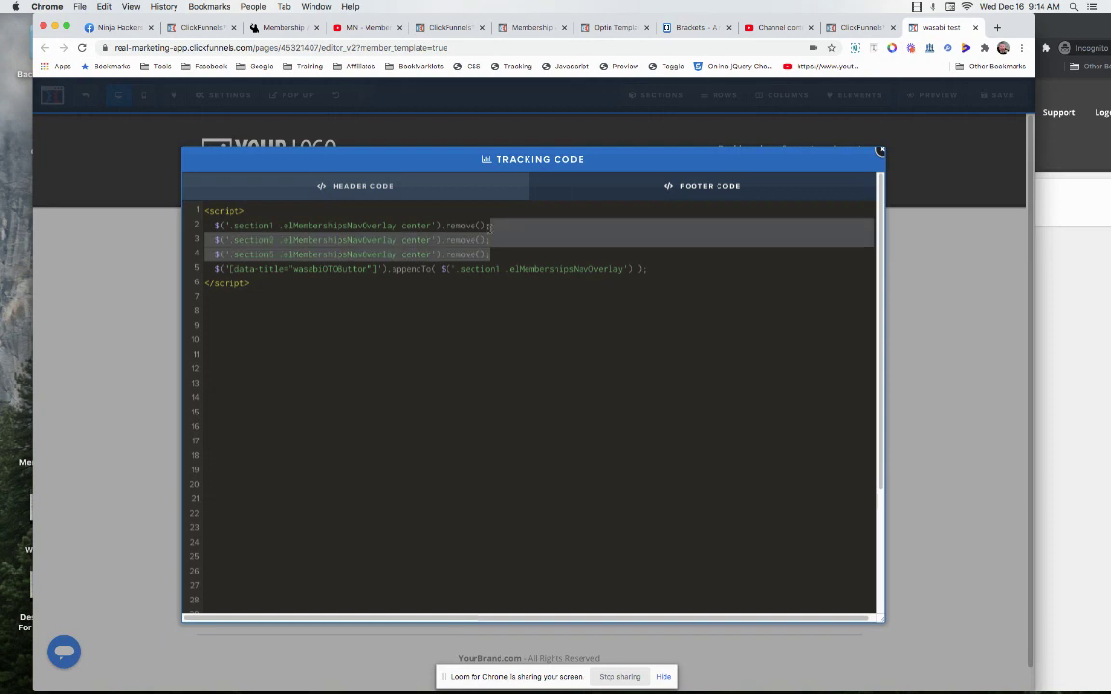
key("BackSpace")
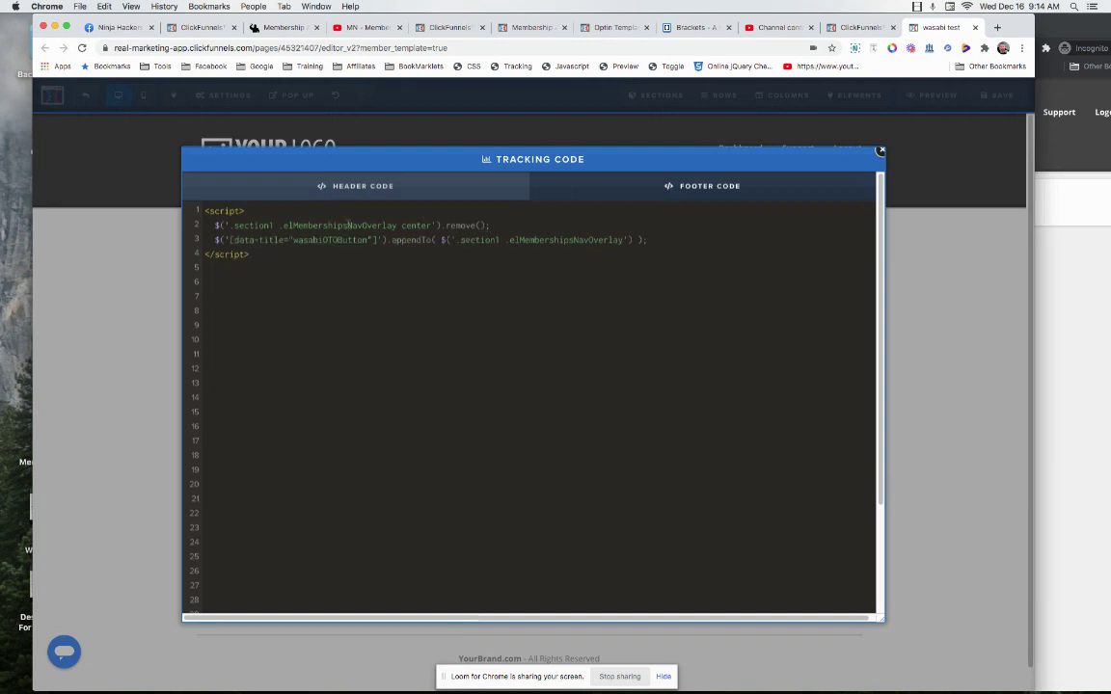
left_click_drag(274, 225, 228, 225)
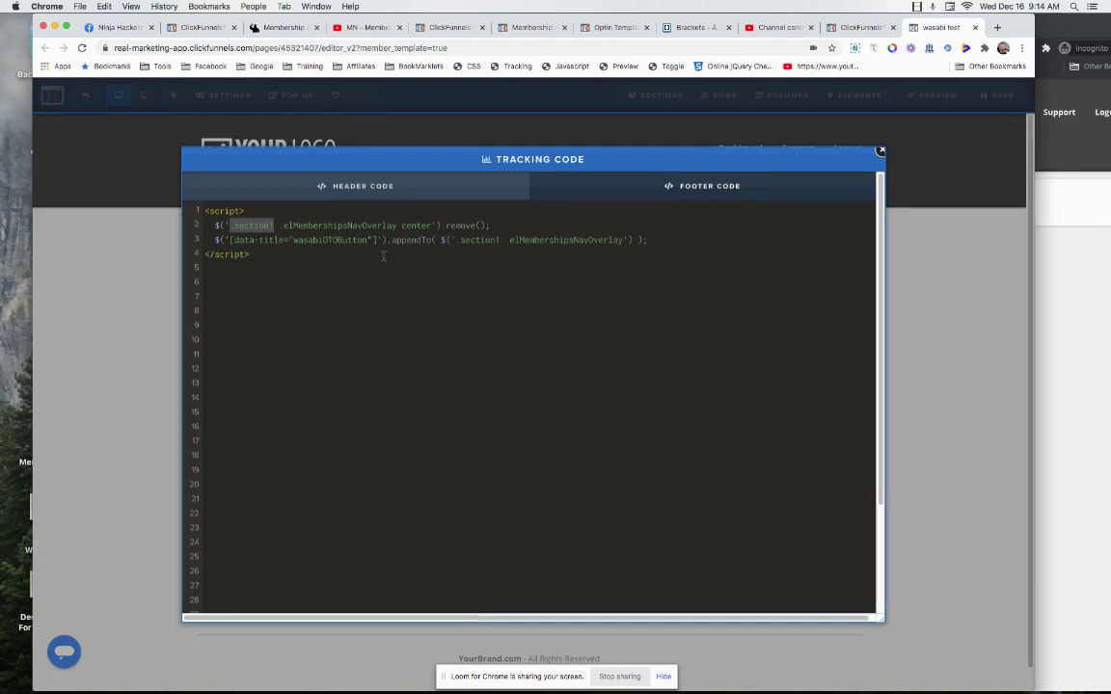
Duplicate the wasabiOTOButton appendTo() line three times in the footer script
left_click_drag(647, 240, 644, 228)
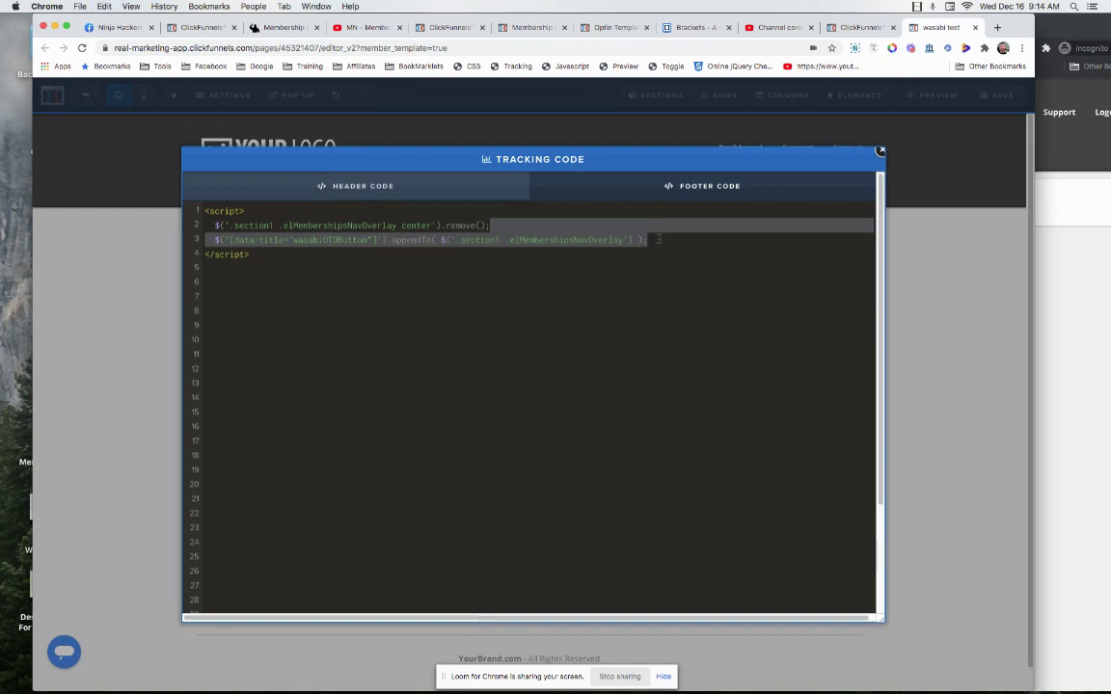
left_click(659, 239)
key("super+v")
key("super+v")
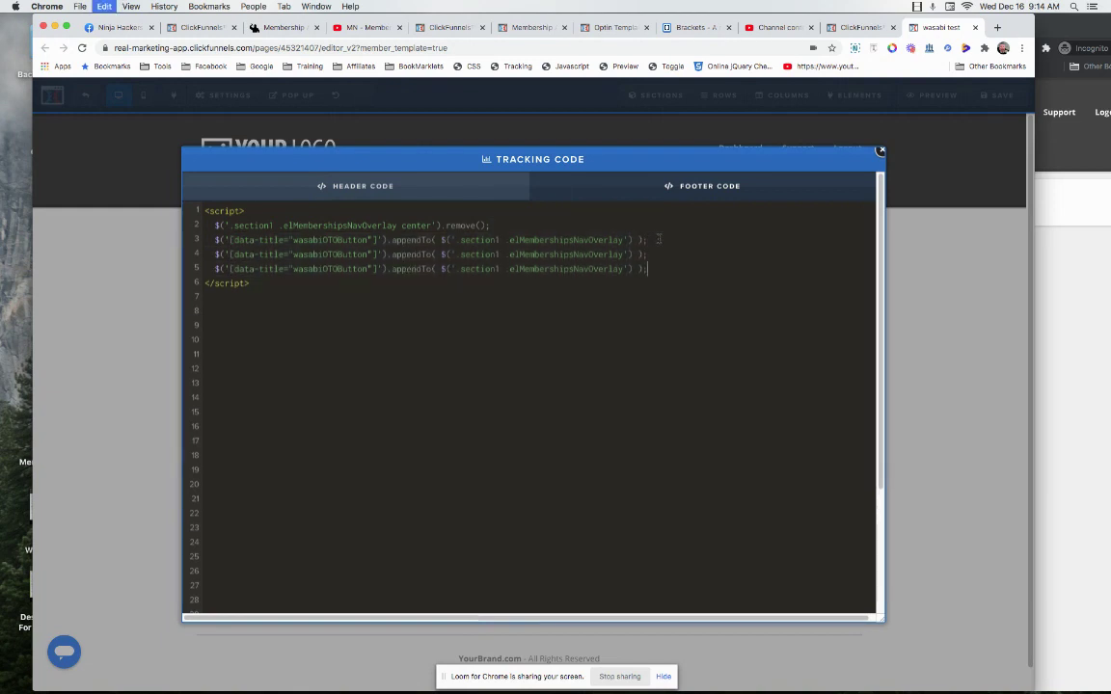
key("super+v")
left_click(445, 230)
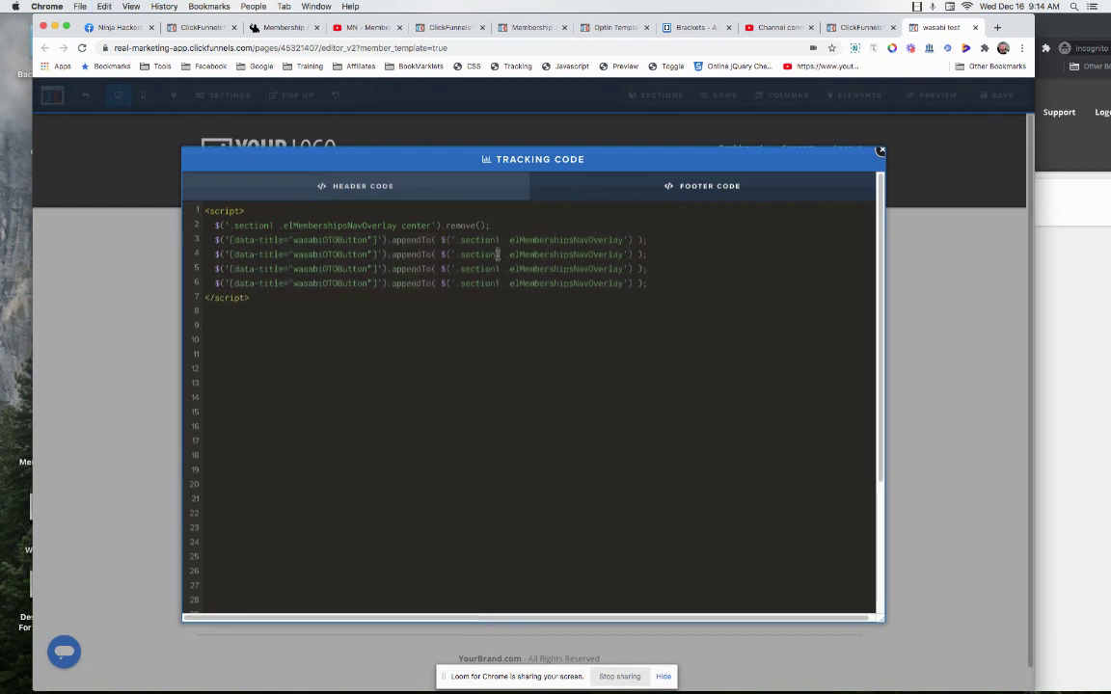
Point the three copied appendTo() lines to .section2, .section3 and .section4
left_click(498, 253)
key("BackSpace")
type("2")
left_click(498, 268)
key("BackSpace")
type("3")
left_click(498, 283)
key("BackSpace")
type("4")
Number the button titles in the four appendTo() lines wasabiOTOButton1 through wasabiOTOButton4, matching their section classes
left_click(371, 240)
type("1")
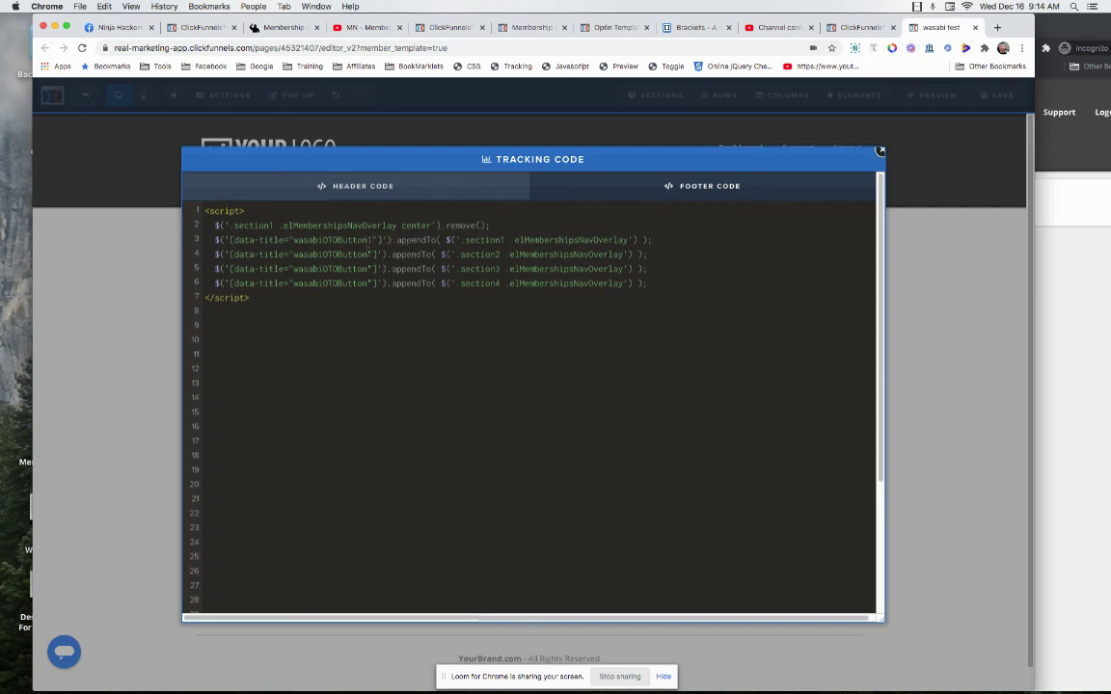
left_click(371, 254)
type("2")
left_click(371, 269)
type("3")
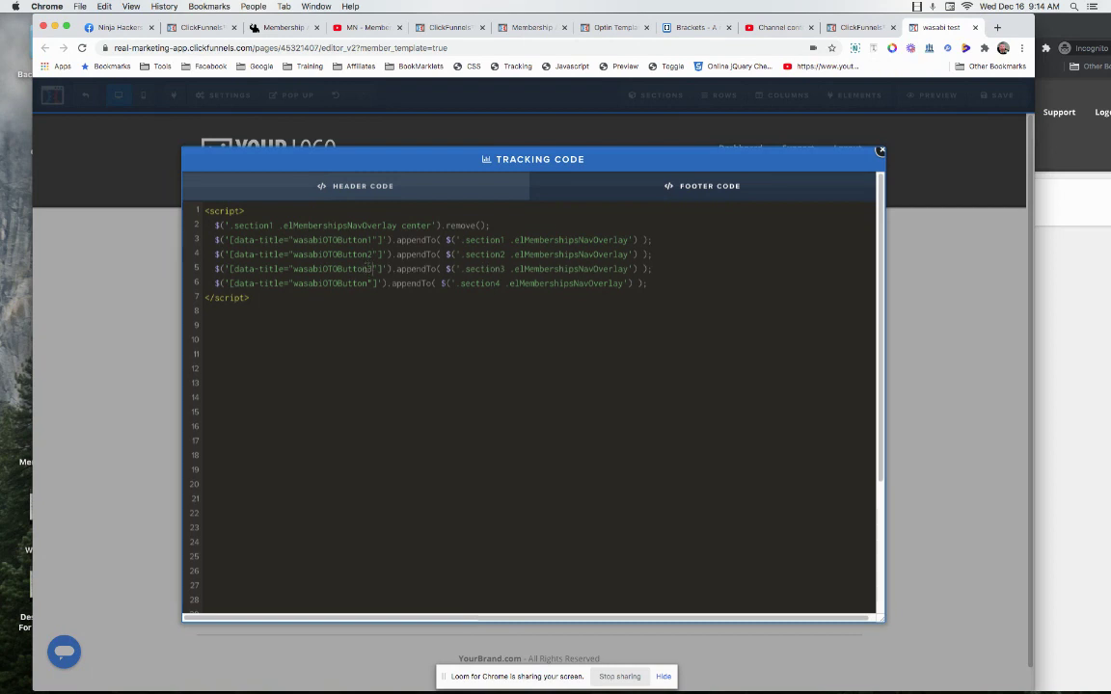
left_click(371, 284)
type("4")
left_click(372, 240)
type("1")
mouse_move(294, 240)
left_mouse_down()
mouse_move(370, 240)
mouse_move(369, 254)
mouse_move(294, 255)
left_mouse_up()
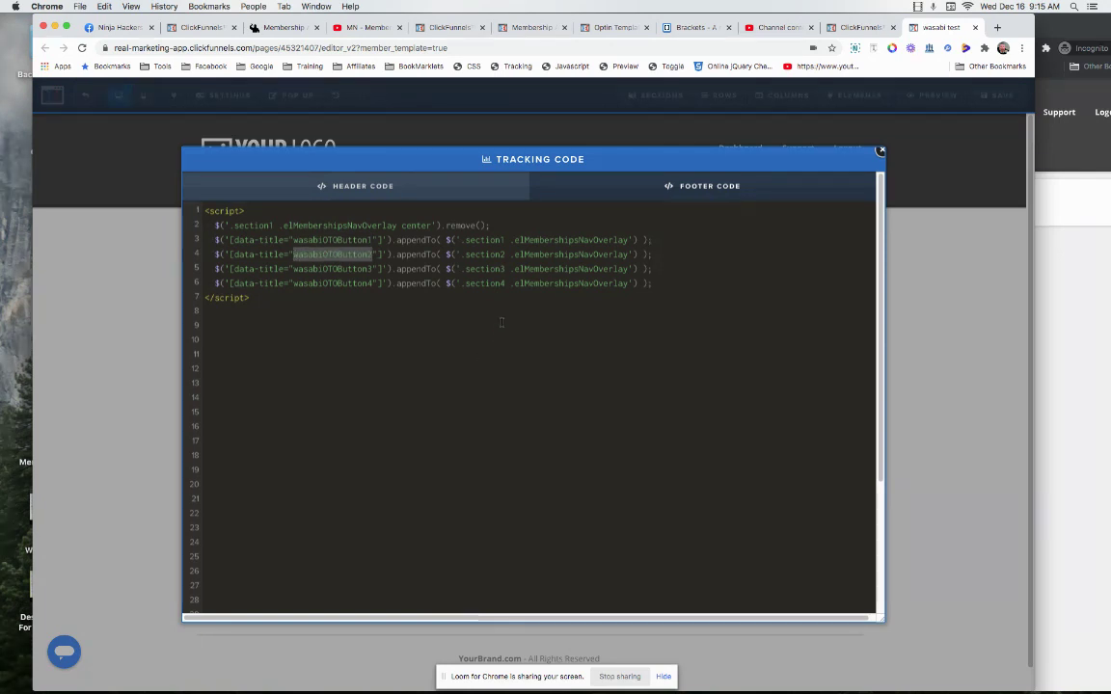
left_click_drag(466, 284, 505, 283)
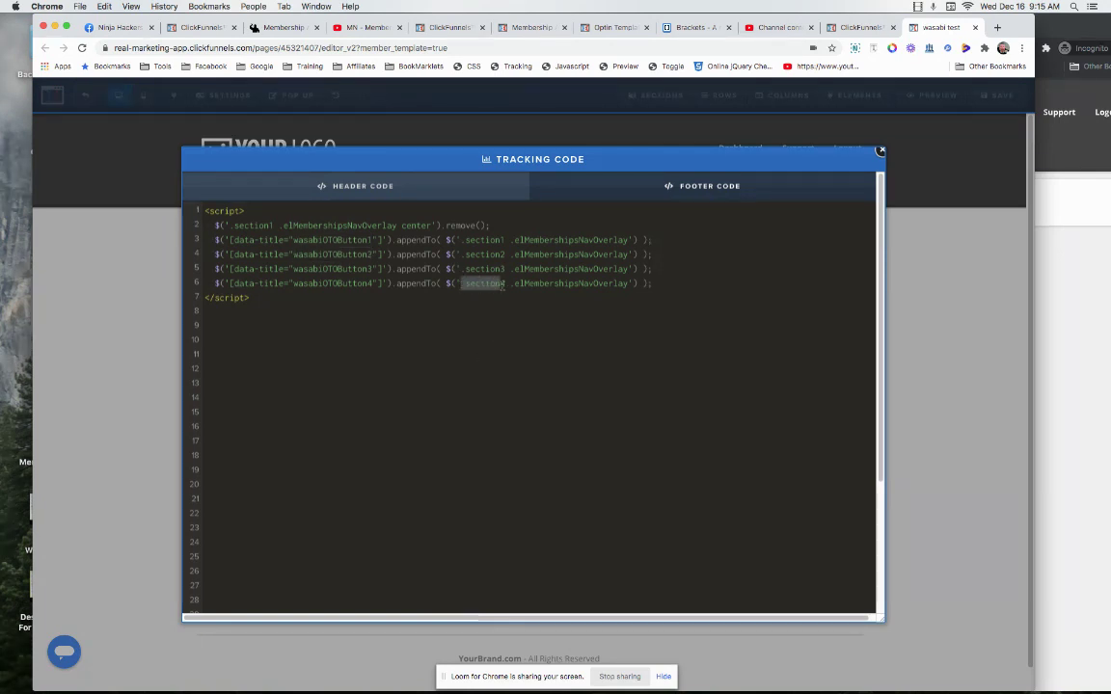
Delete the three extra appendTo() lines and restore the remaining button title to wasabiOTOButton
left_click_drag(657, 285, 665, 243)
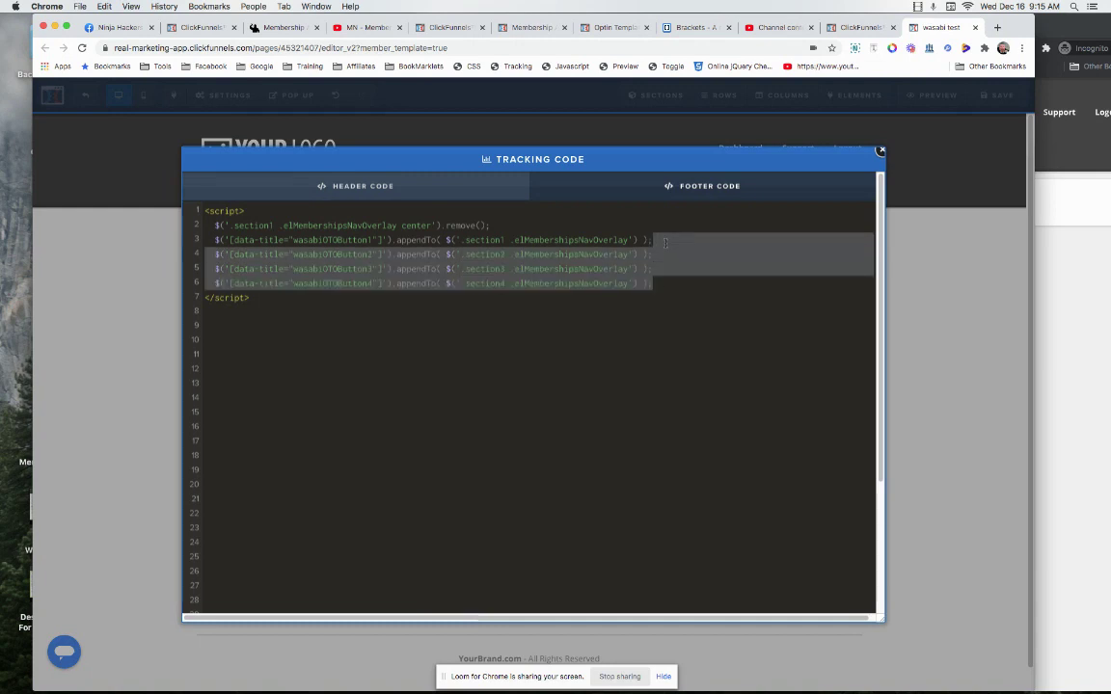
key("BackSpace")
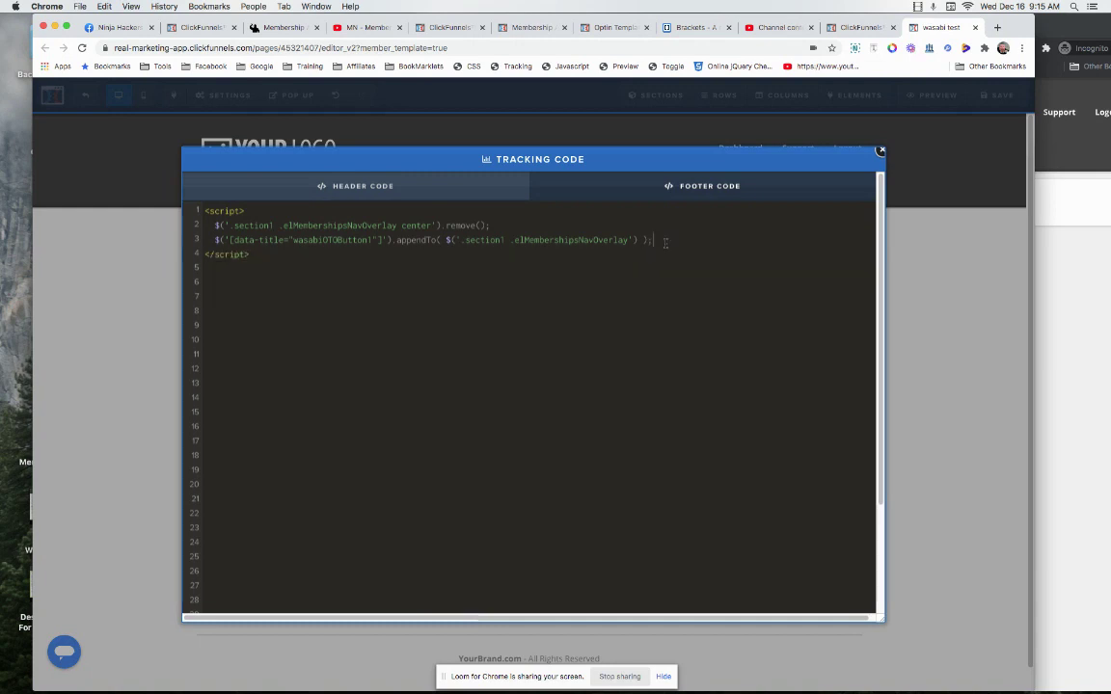
left_click(369, 239)
key("BackSpace")
left_click_drag(456, 240, 505, 240)
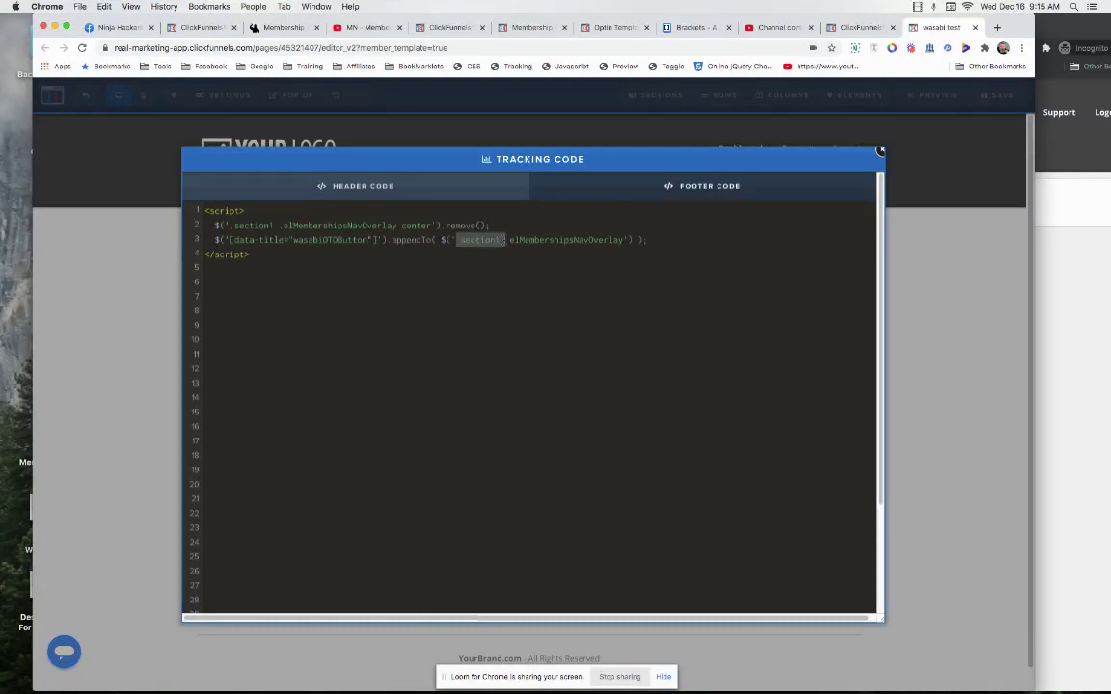